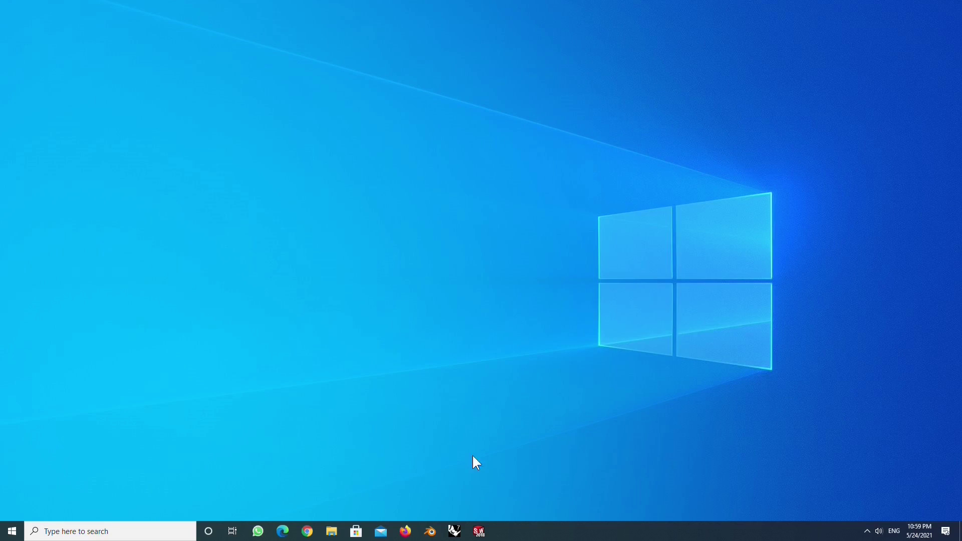
Launch Blender and delete all the default scene objects: the camera, cube and light.
click(430, 530)
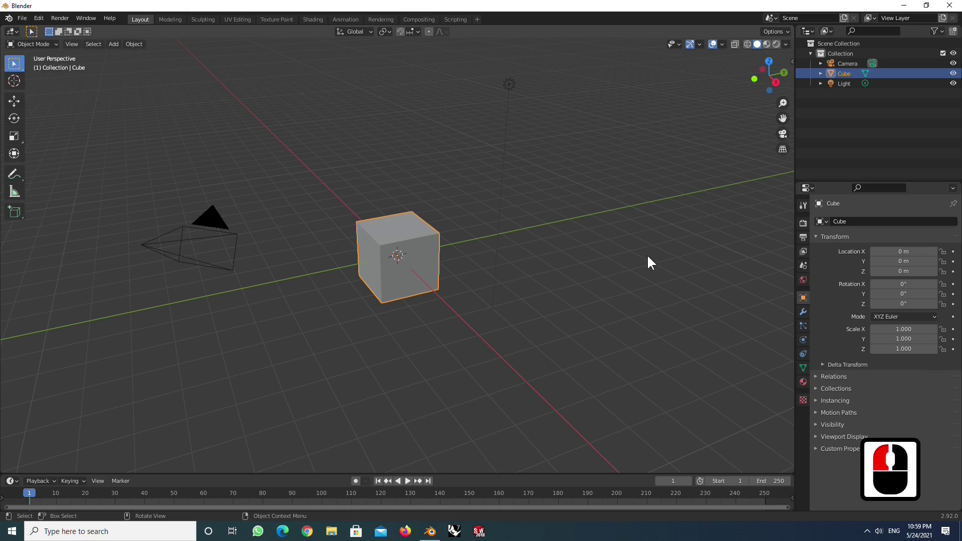
click(94, 44)
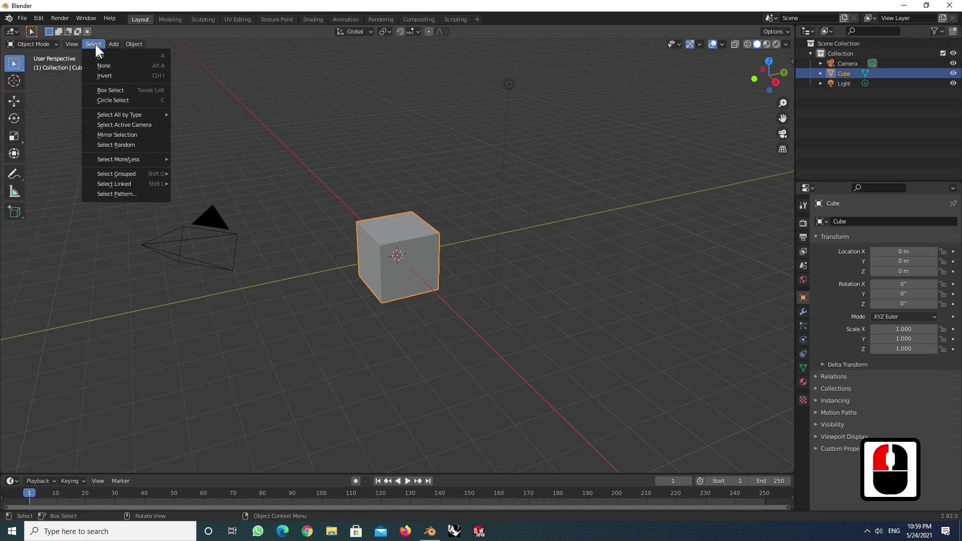
click(108, 56)
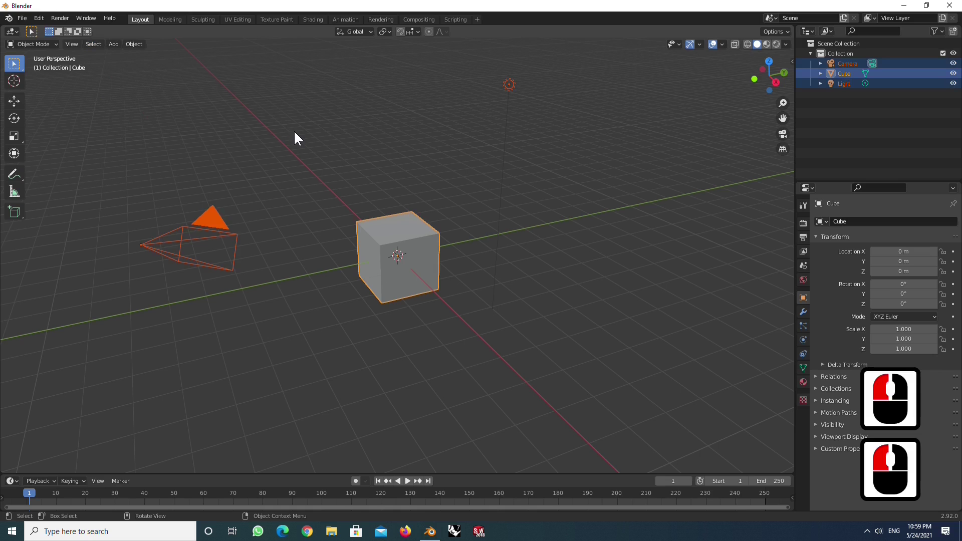
key(x)
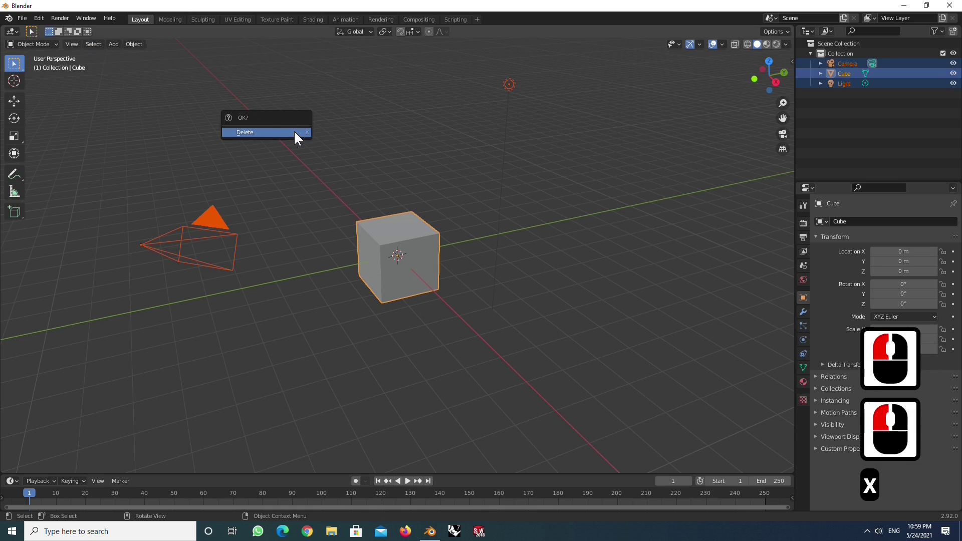
click(295, 132)
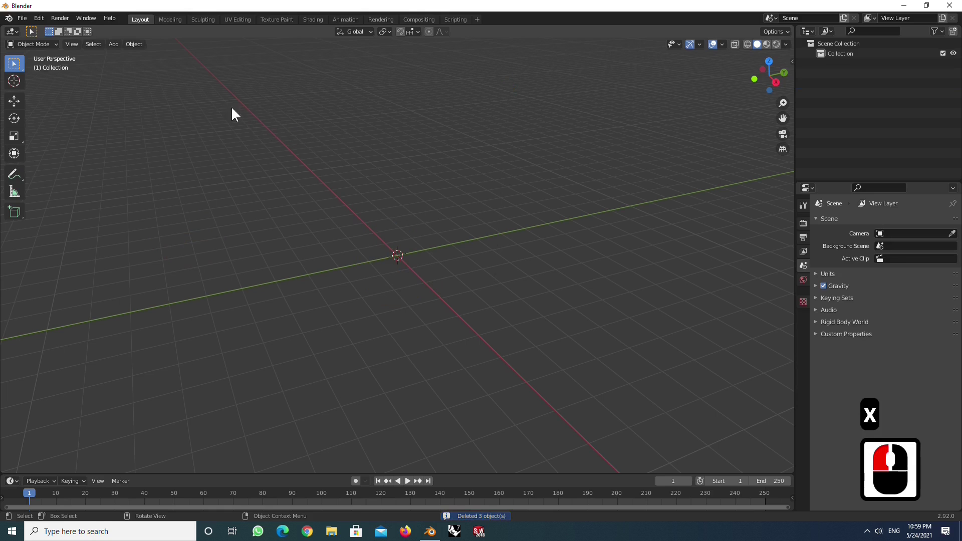
Add a Monkey mesh to the empty scene and view its face up close.
click(114, 44)
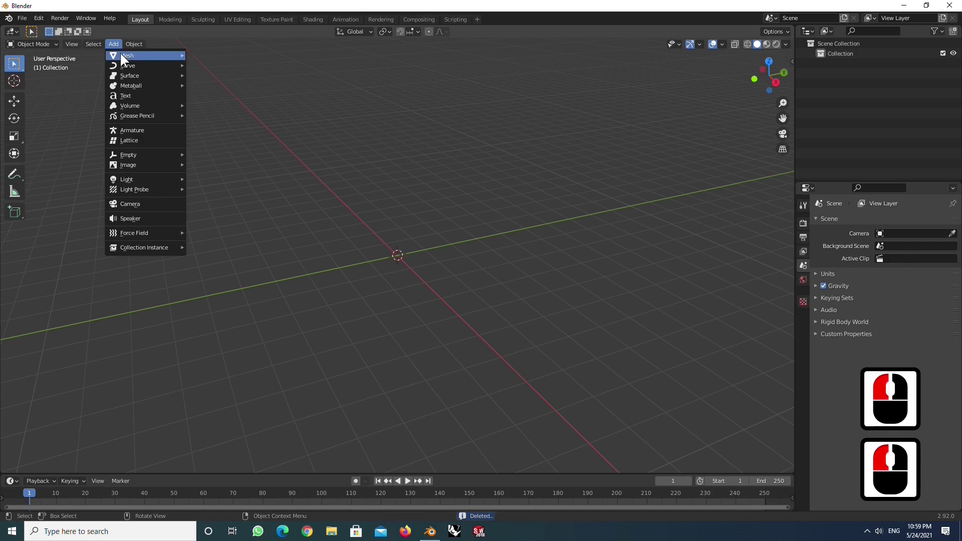
mouse_move(122, 54)
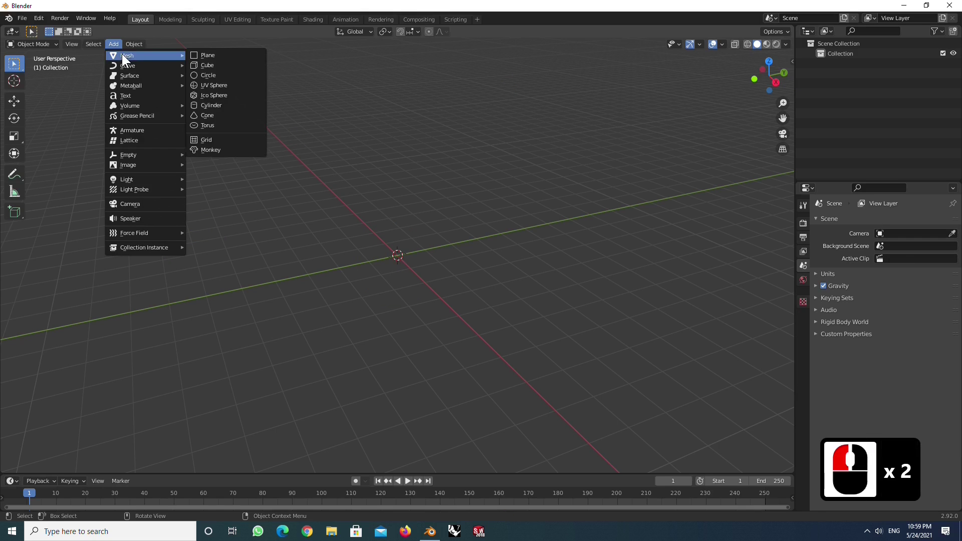
click(238, 151)
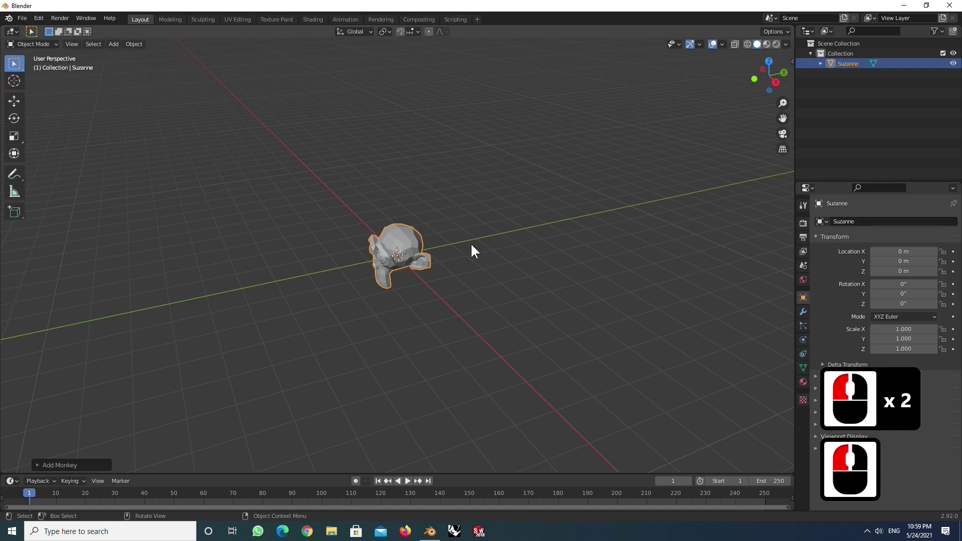
scroll(428, 264, up, 6)
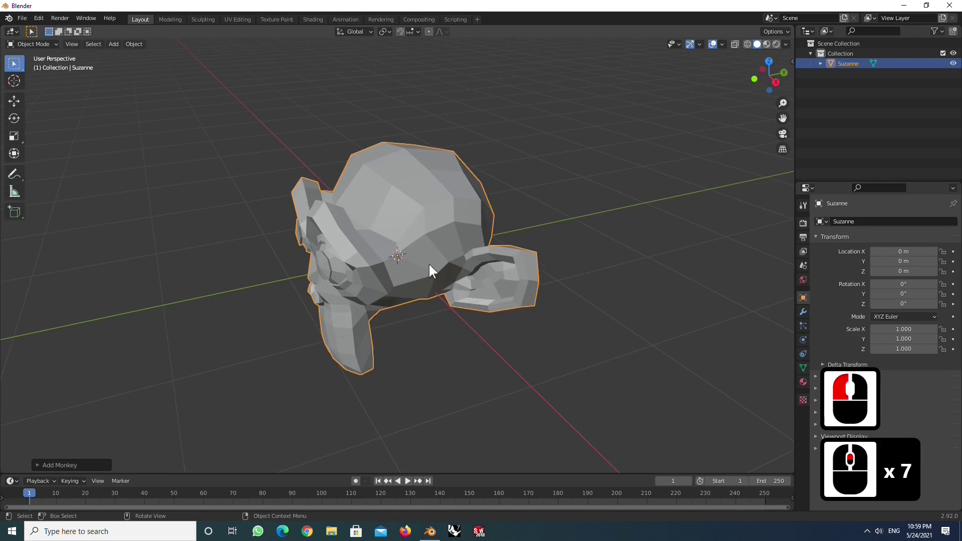
middle_drag(398, 314, 432, 294)
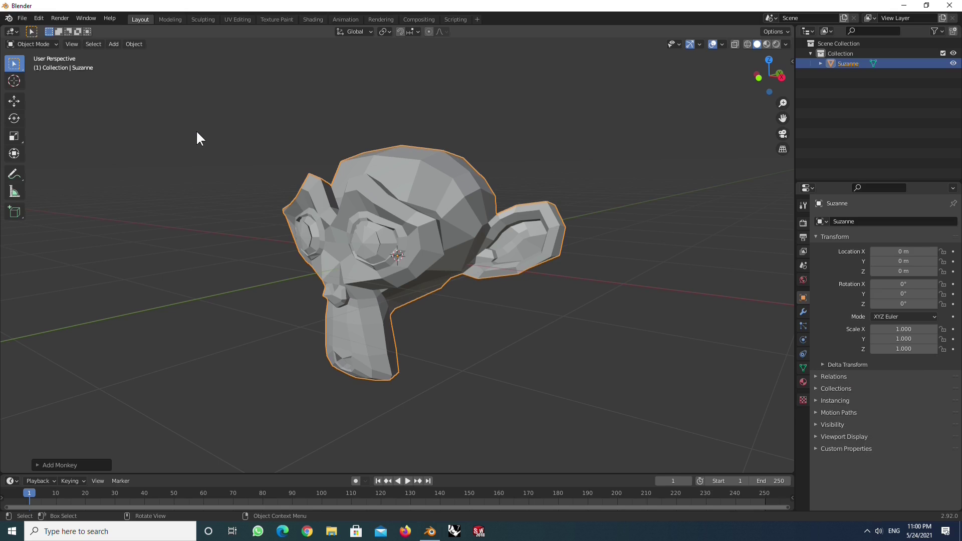
Separate the monkey mesh by loose parts in Edit Mode, then return to Object Mode with nothing selected.
key(Tab)
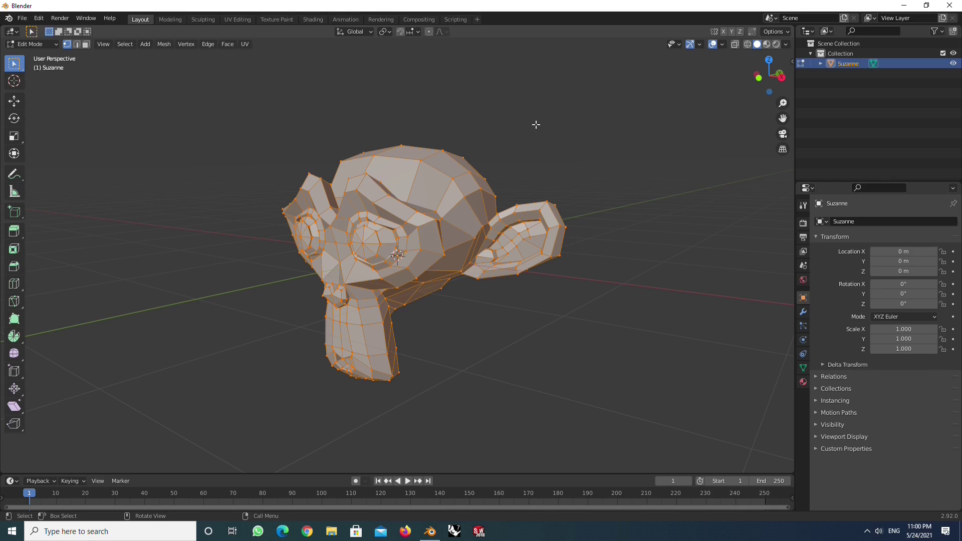
key(p)
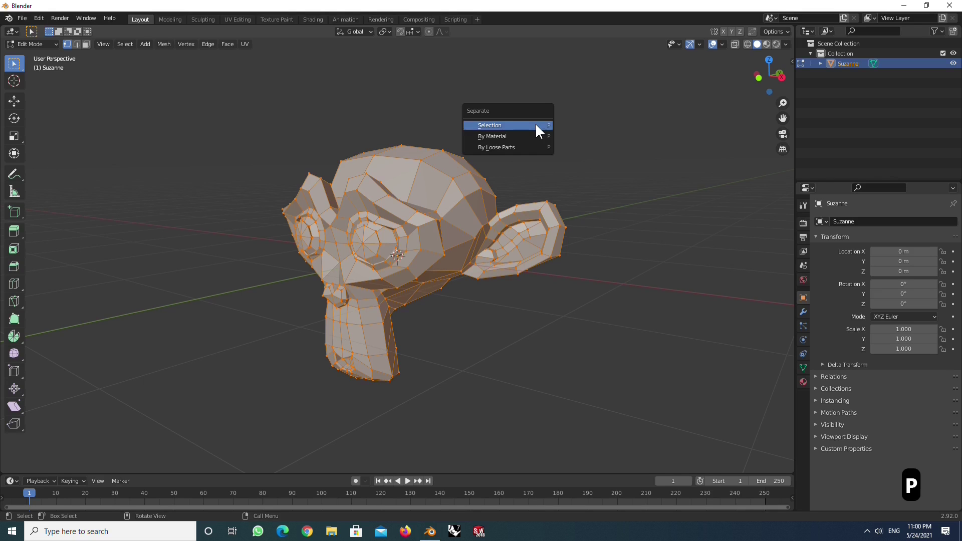
click(517, 147)
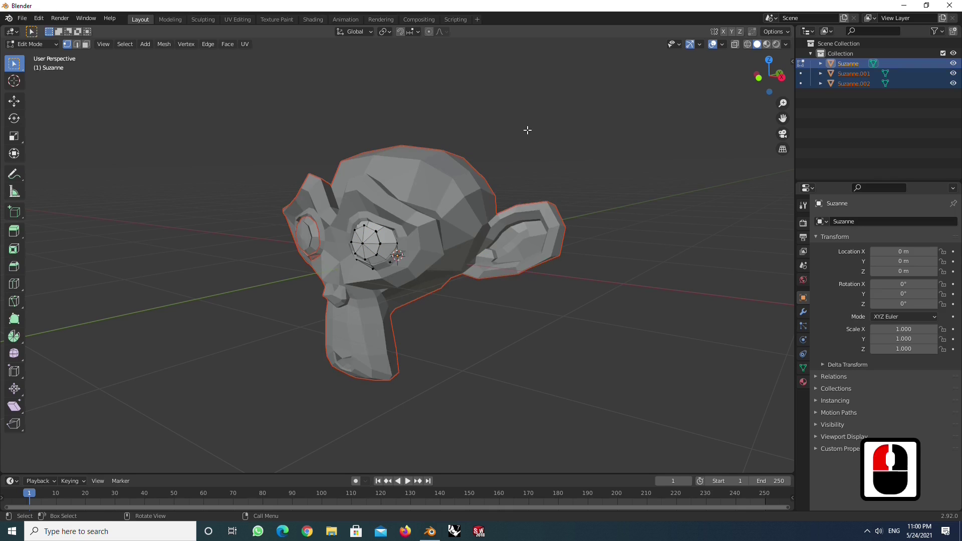
key(Tab)
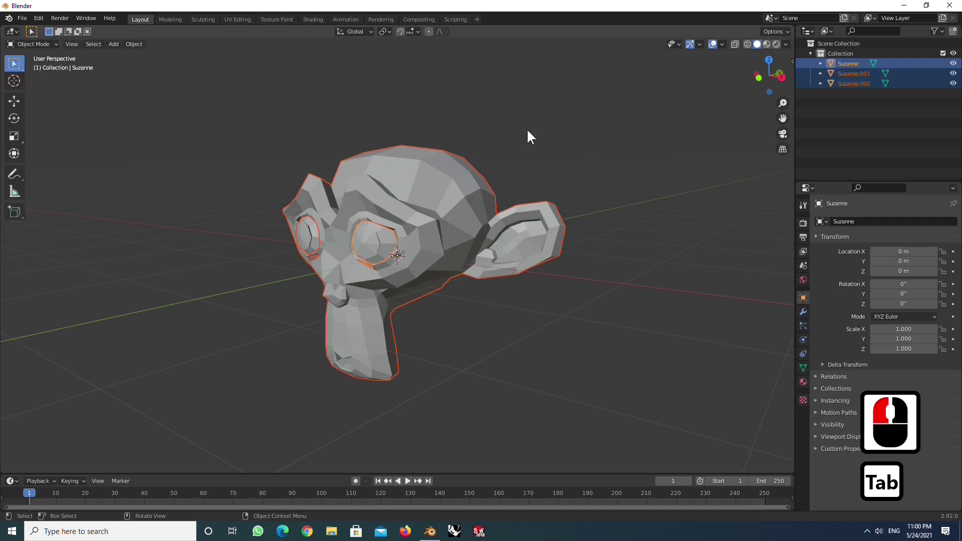
click(573, 138)
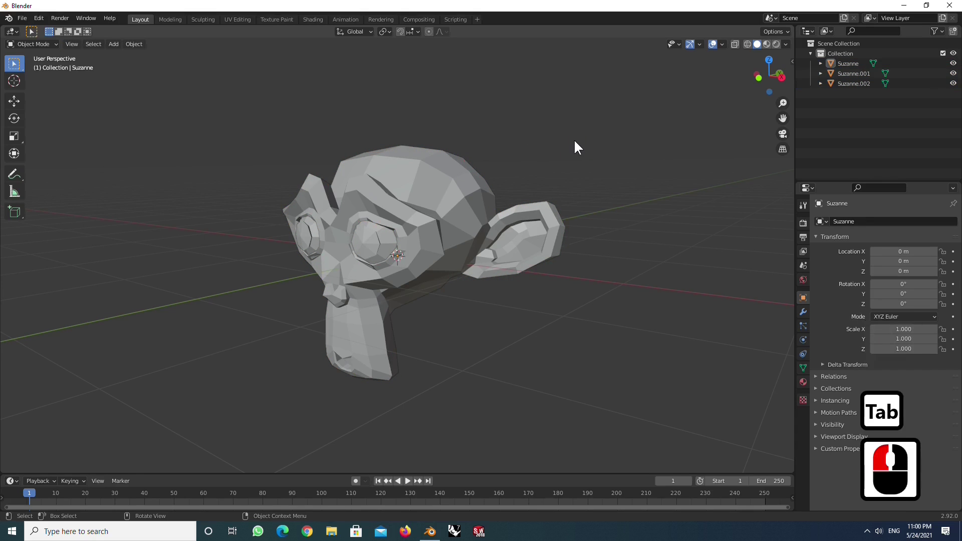
Select each separated monkey object in turn to check which part of the head it represents, then clear the selection.
click(849, 61)
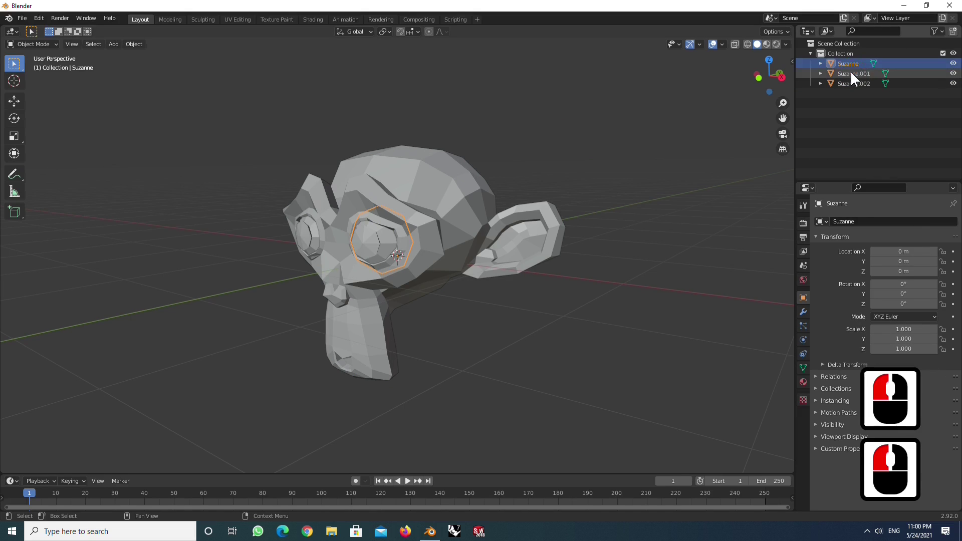
click(851, 84)
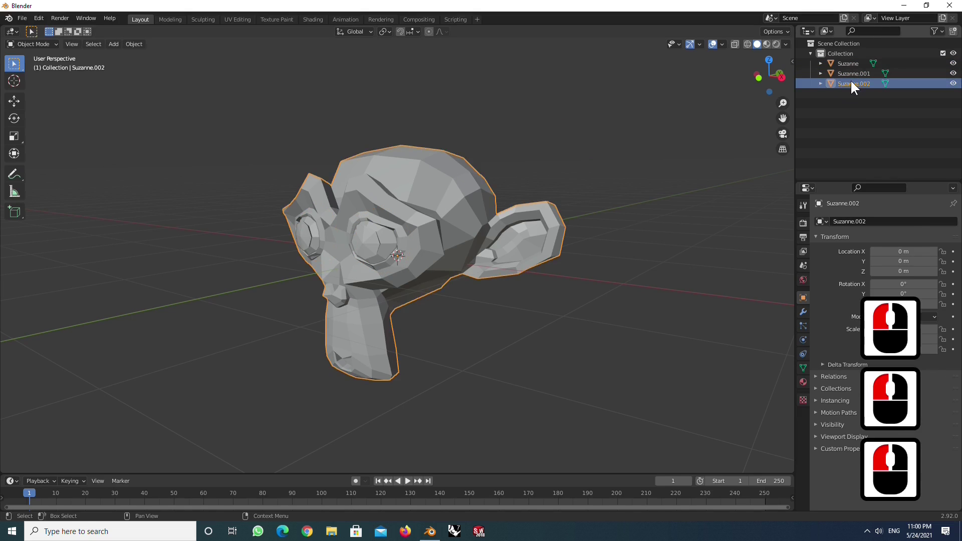
click(853, 72)
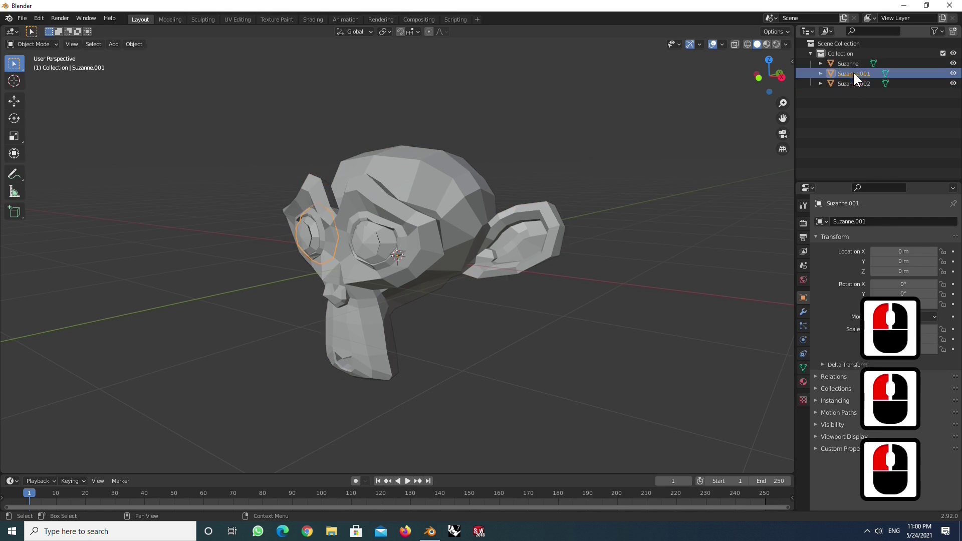
click(852, 63)
click(853, 81)
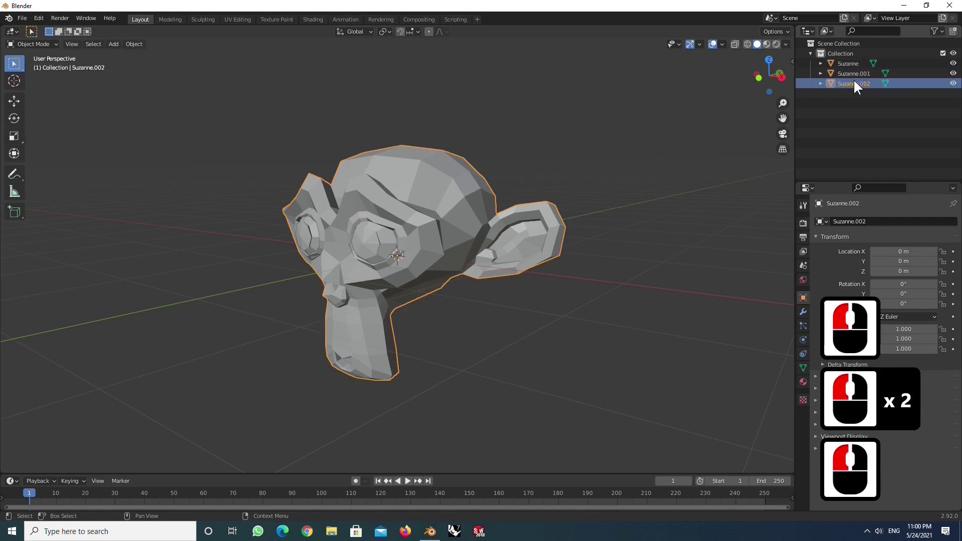
click(606, 110)
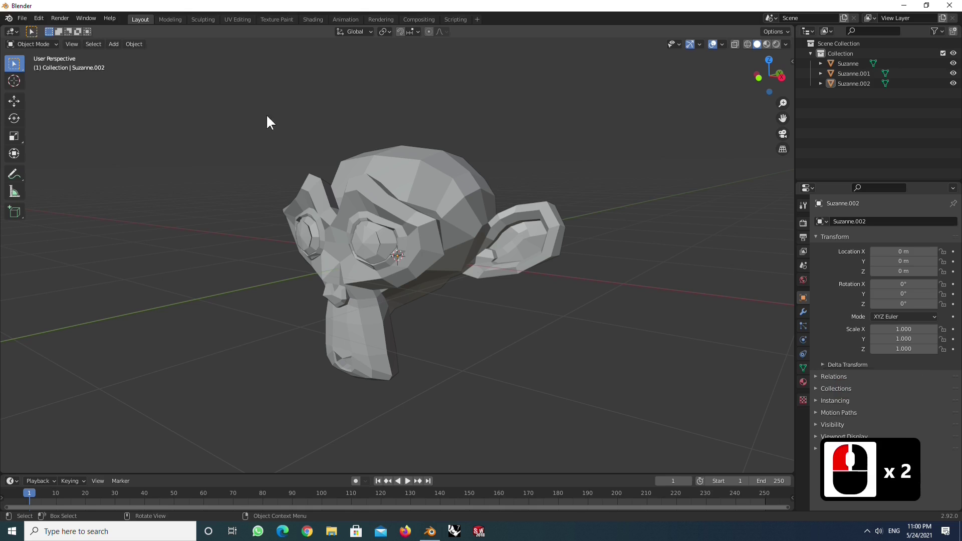
Select all three monkey parts and set up a Wavefront OBJ export with the file name MONKEY HEAD.
drag(254, 112, 647, 395)
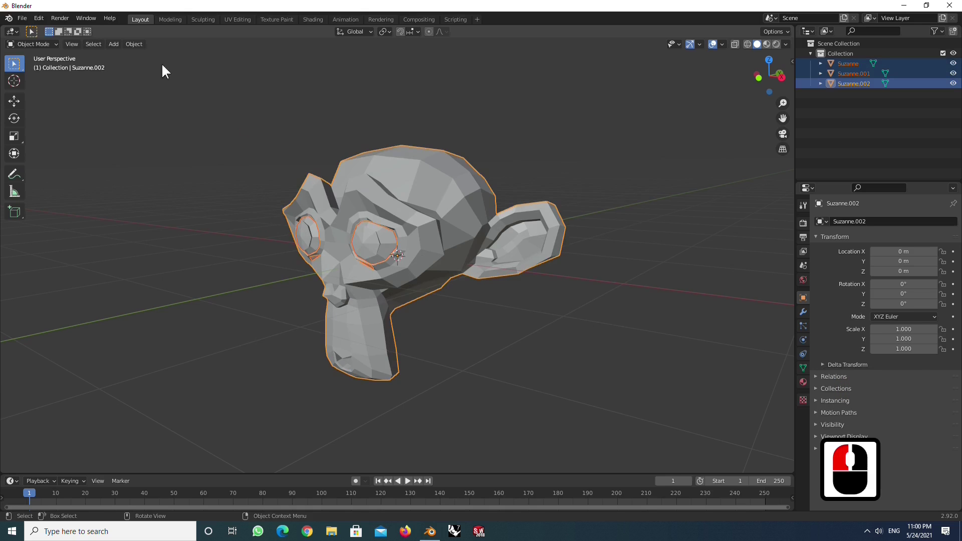
click(21, 17)
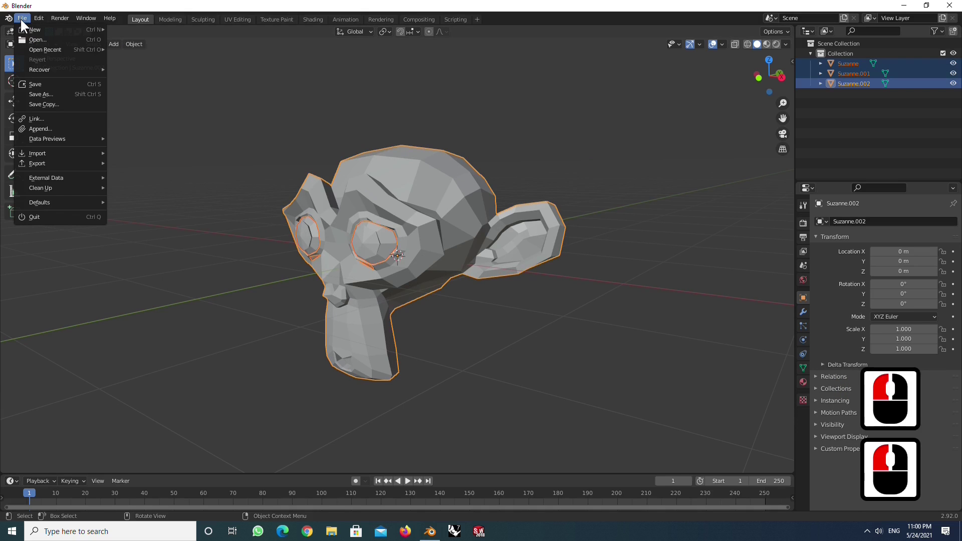
mouse_move(53, 161)
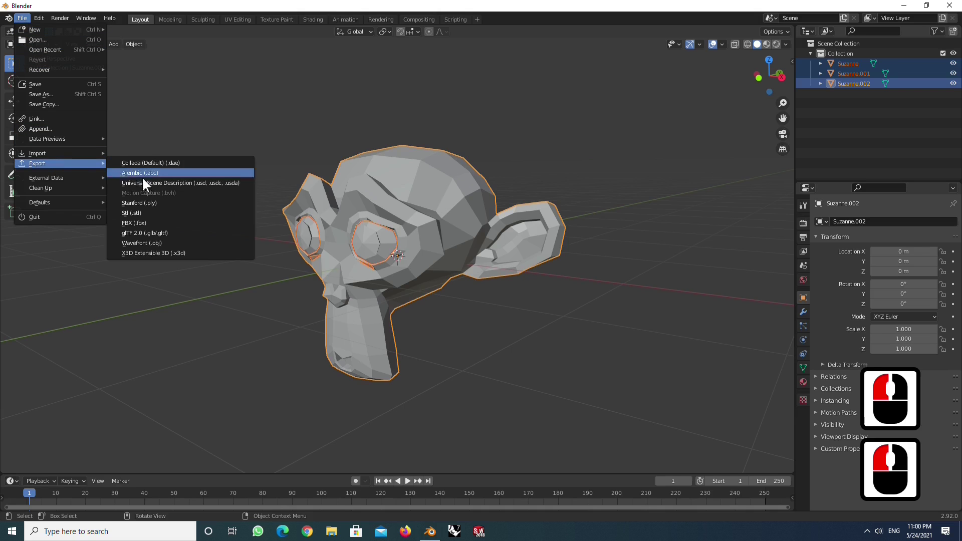
click(168, 241)
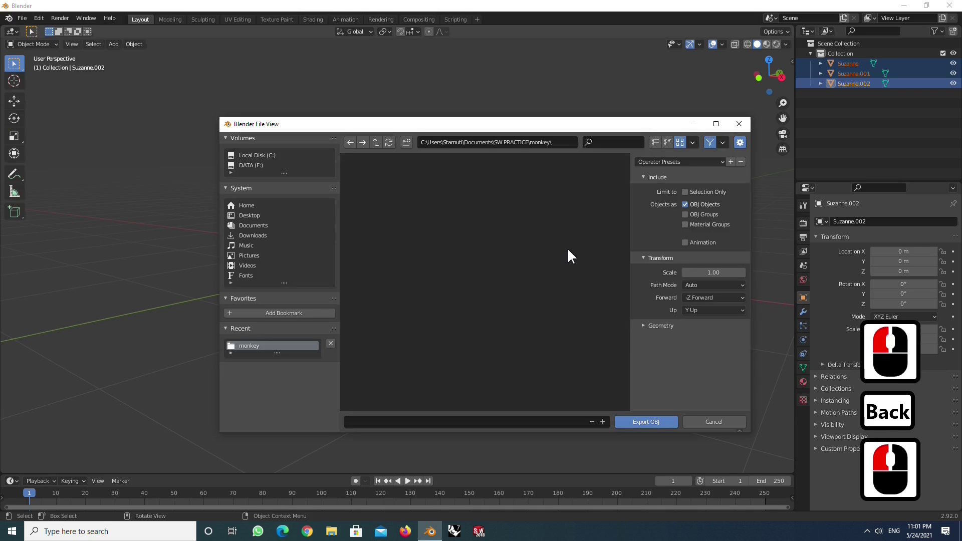
click(413, 420)
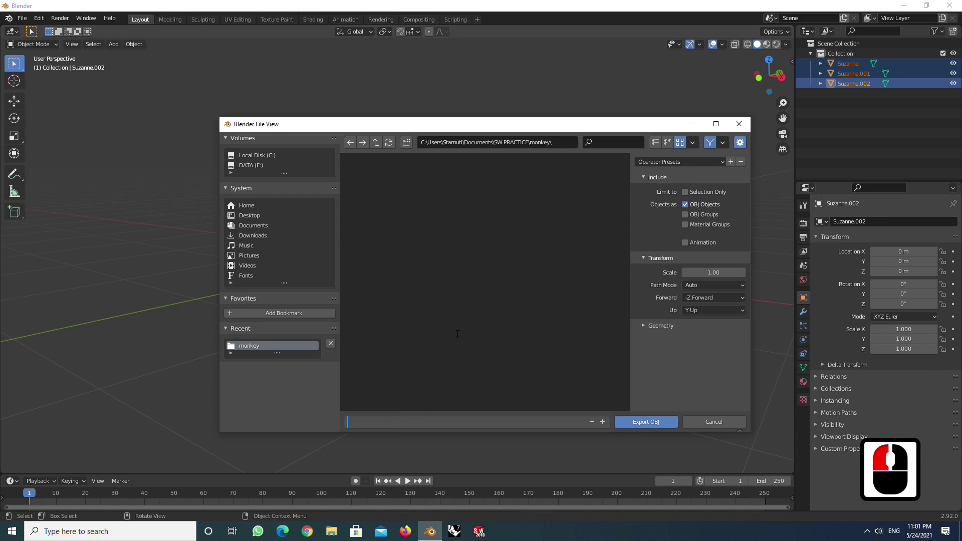
text(m)
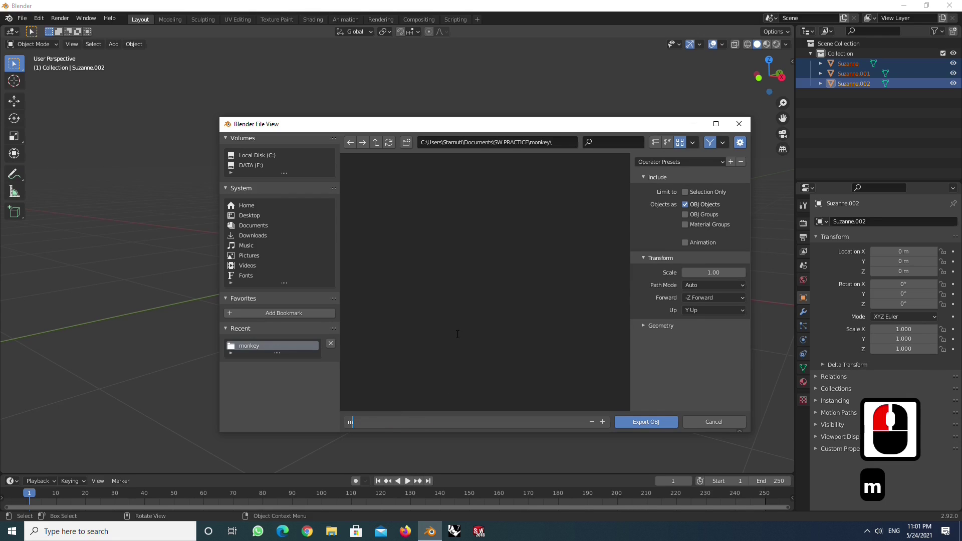
key(BackSpace)
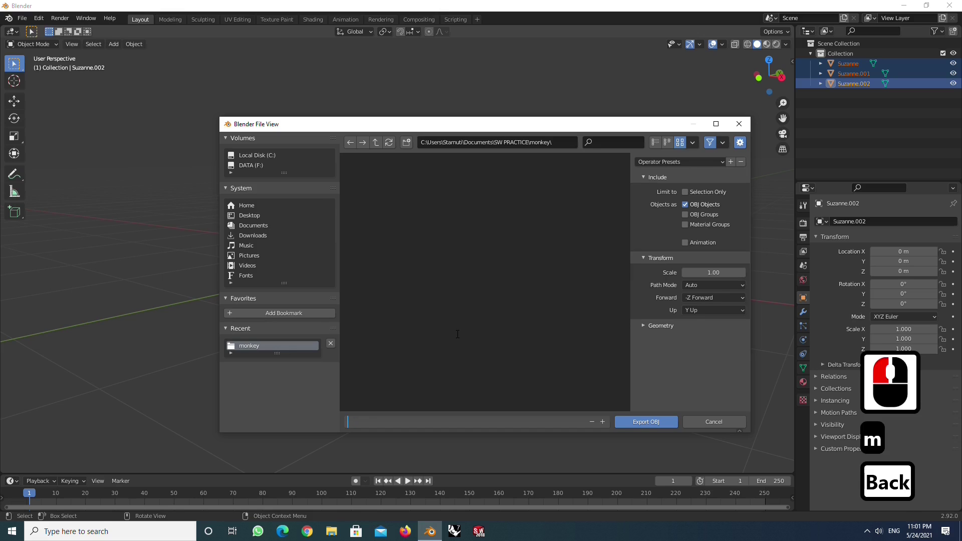
text(MO)
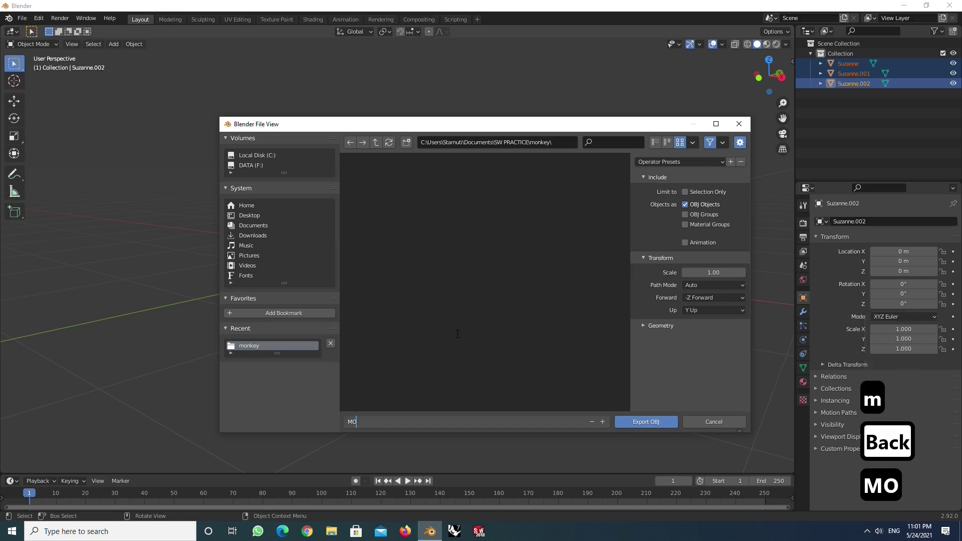
text(NKEY)
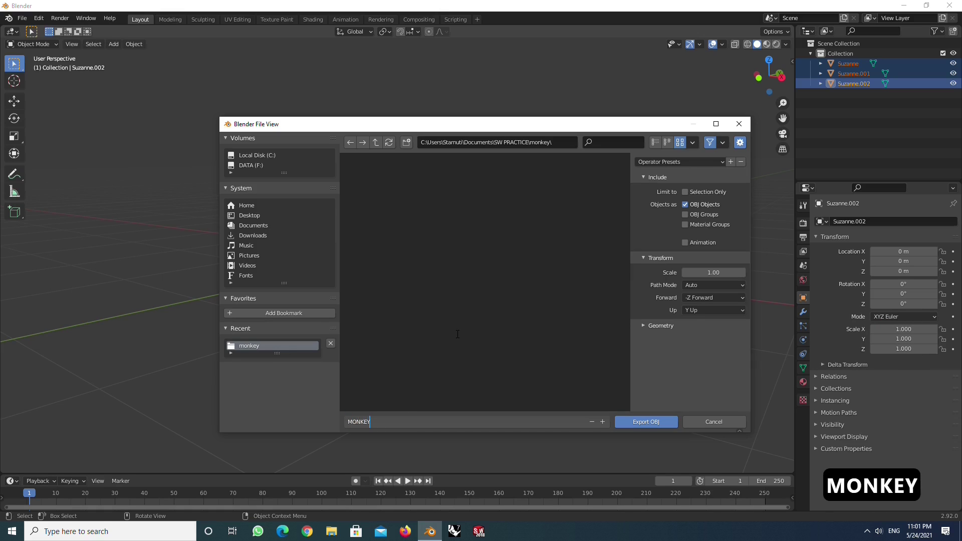
text( HEAD)
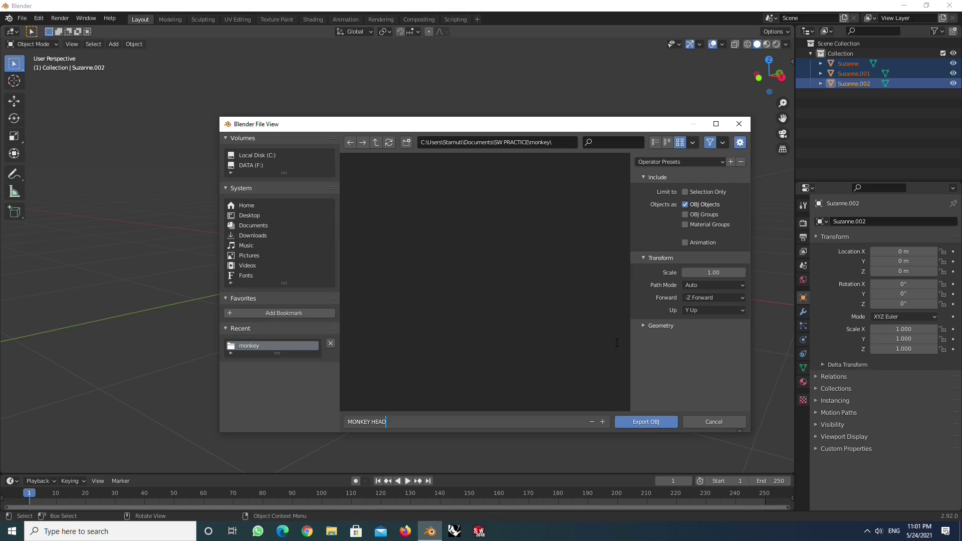
Turn off Write Materials in the OBJ geometry options and export the file.
click(643, 325)
click(643, 326)
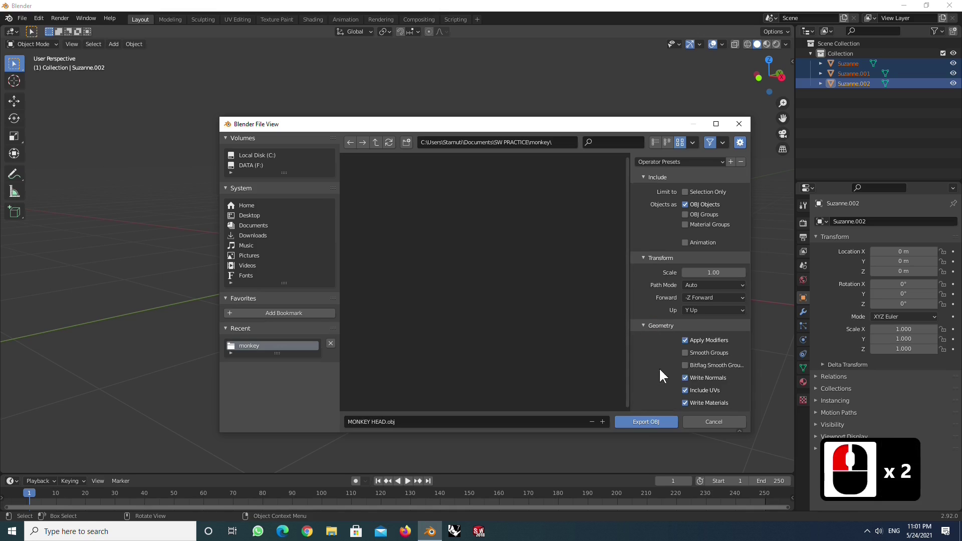
click(684, 400)
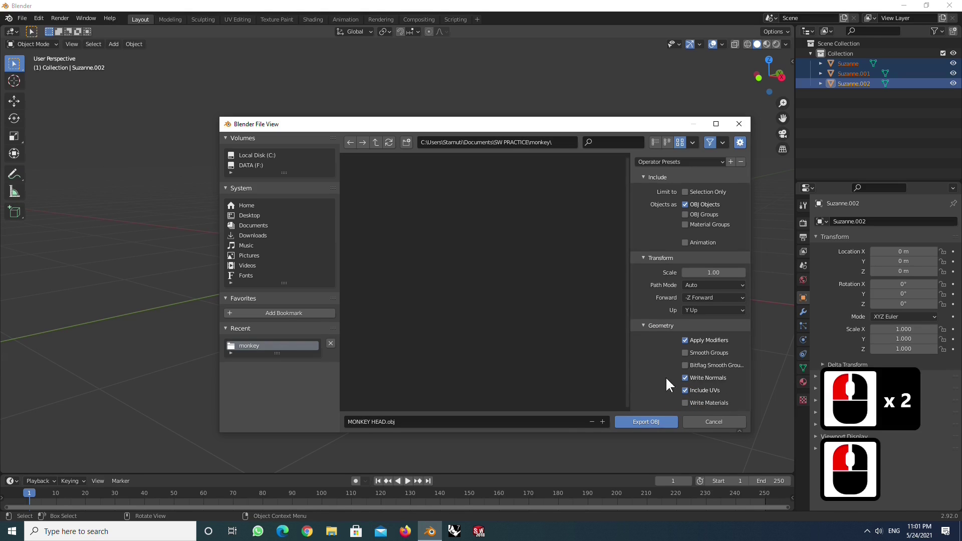
click(643, 421)
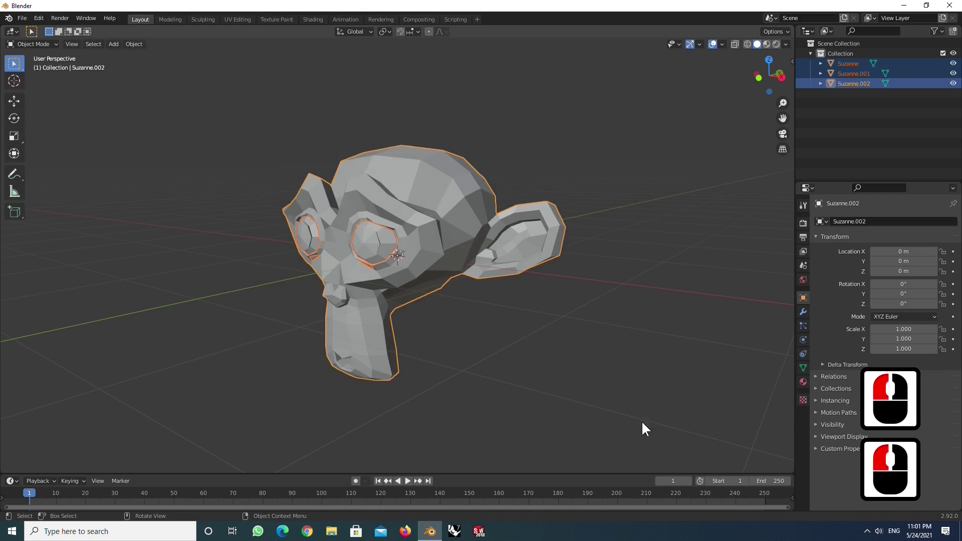
Deselect the monkey parts and switch to Rhinoceros 7.
click(569, 323)
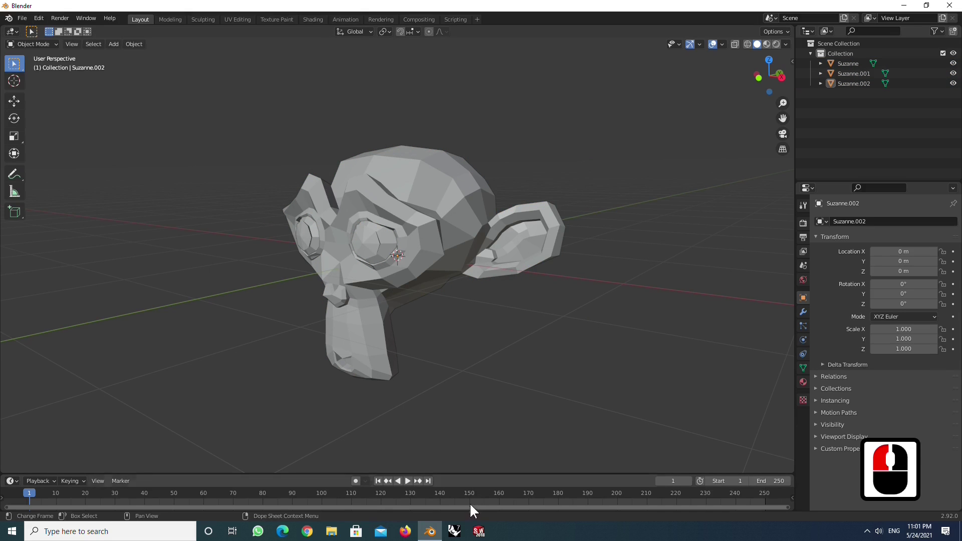
click(455, 531)
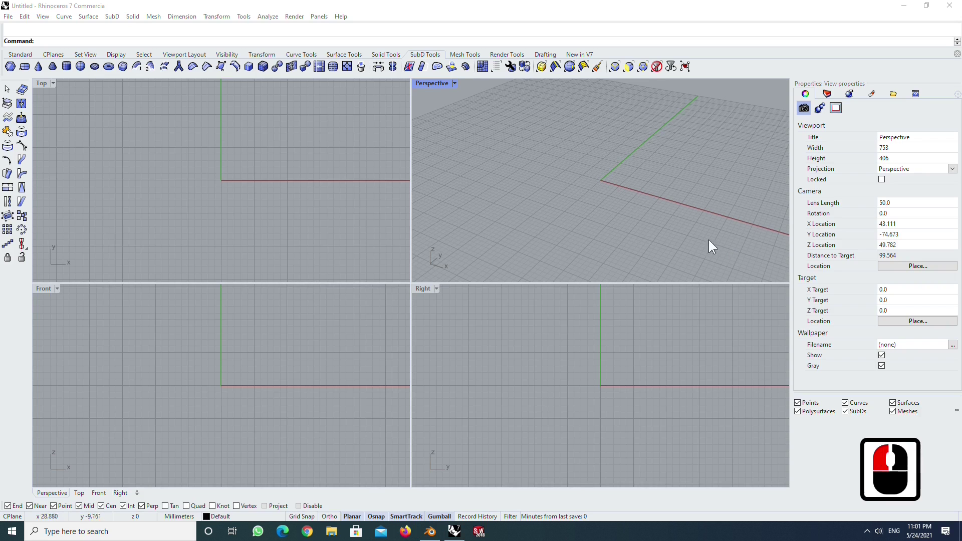
Maximize the perspective viewport and import MONKEY HEAD.obj, bringing in OBJ groups as Nothing with Import OBJ objects enabled.
double_click(435, 82)
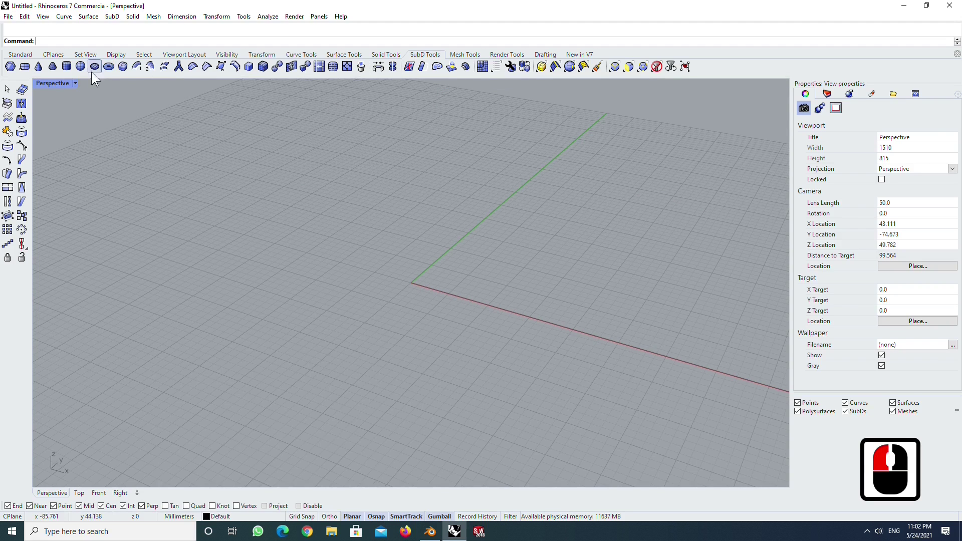
click(8, 16)
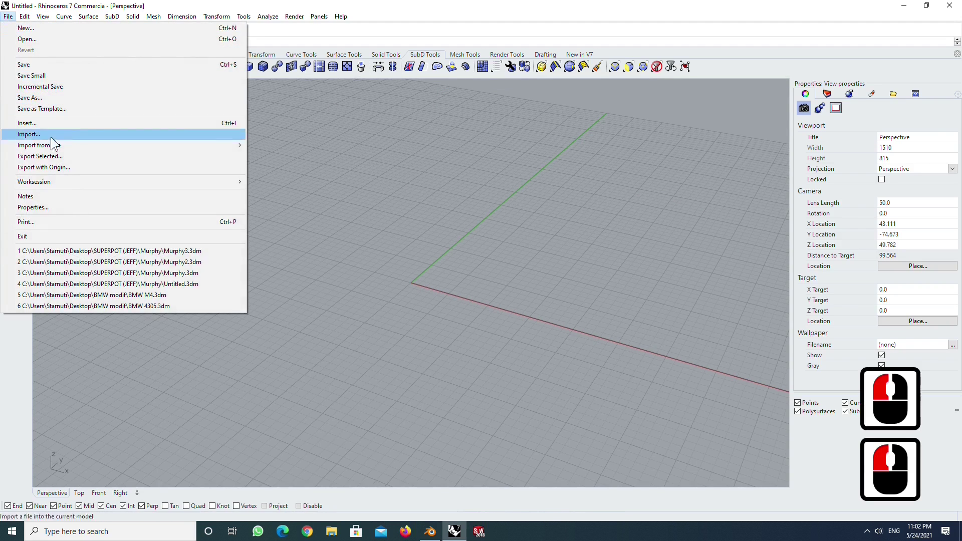
mouse_move(48, 146)
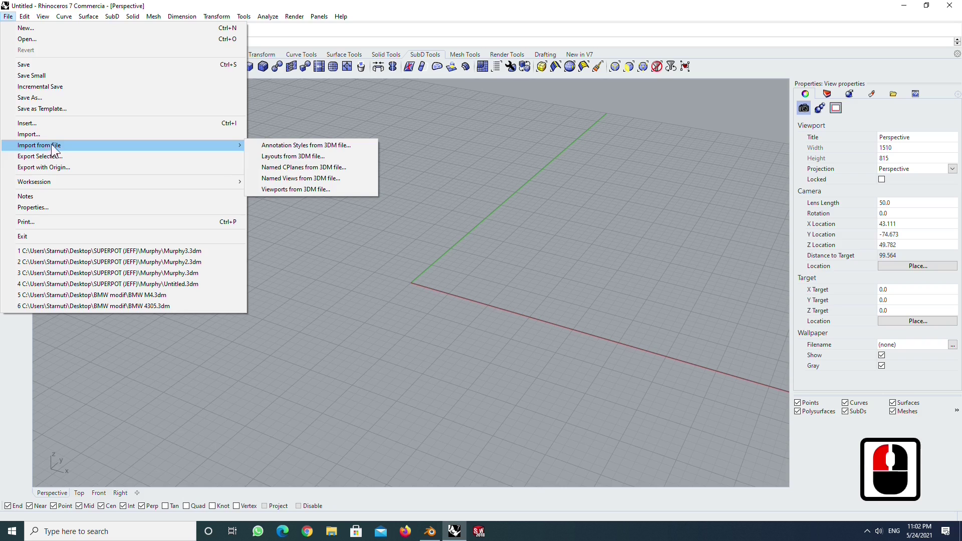
click(48, 135)
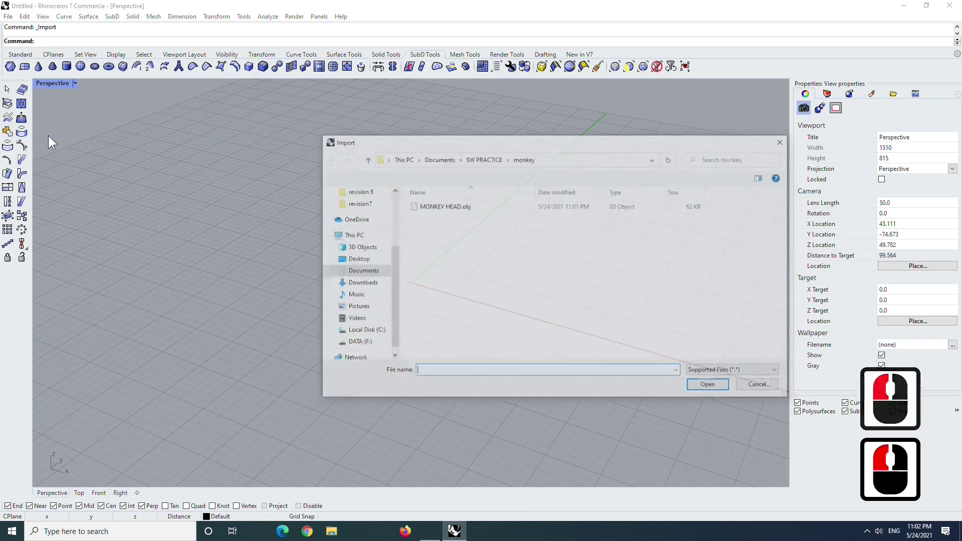
click(457, 205)
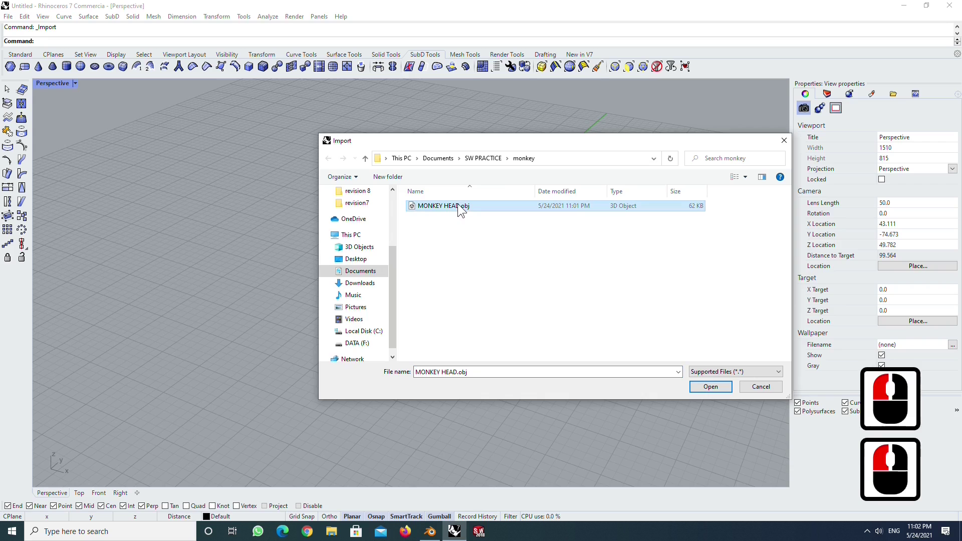
click(717, 390)
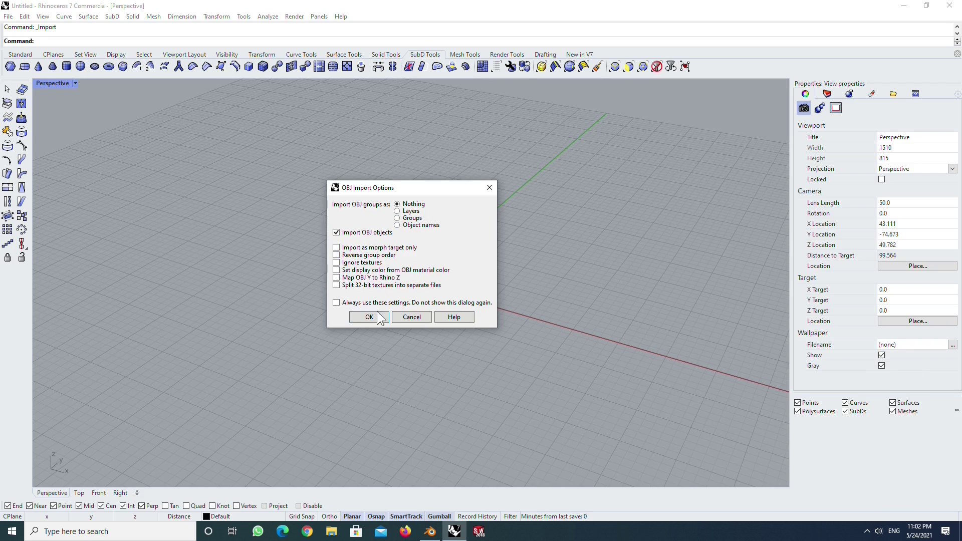
click(362, 314)
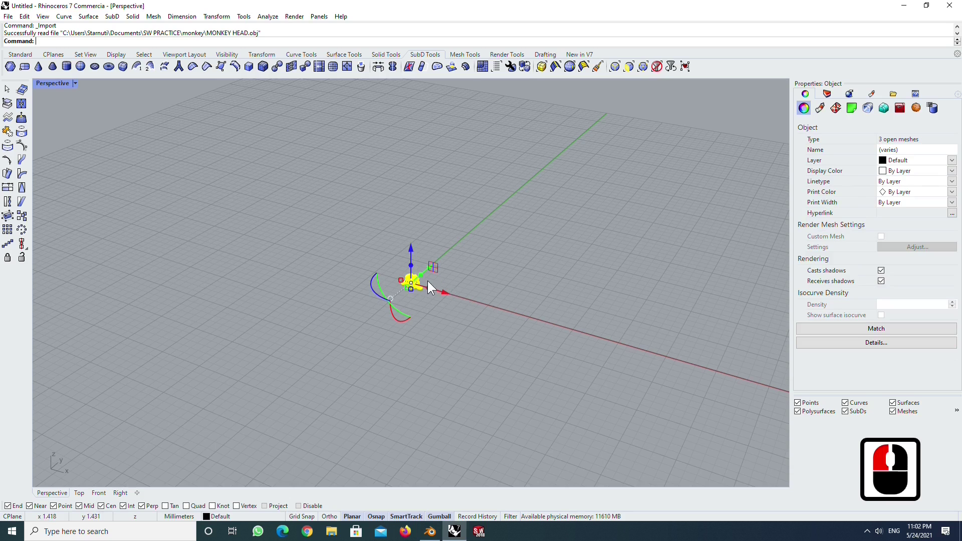
Set the perspective viewport to Shaded display, clear the selection of the imported meshes and inspect the monkey head.
scroll(428, 281, up, 3)
scroll(424, 288, up, 9)
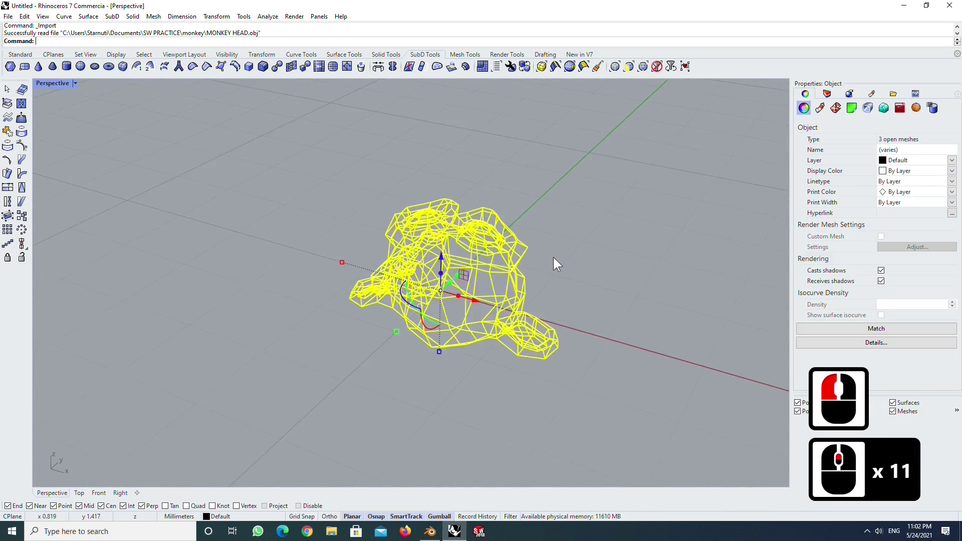
scroll(554, 256, up, 1)
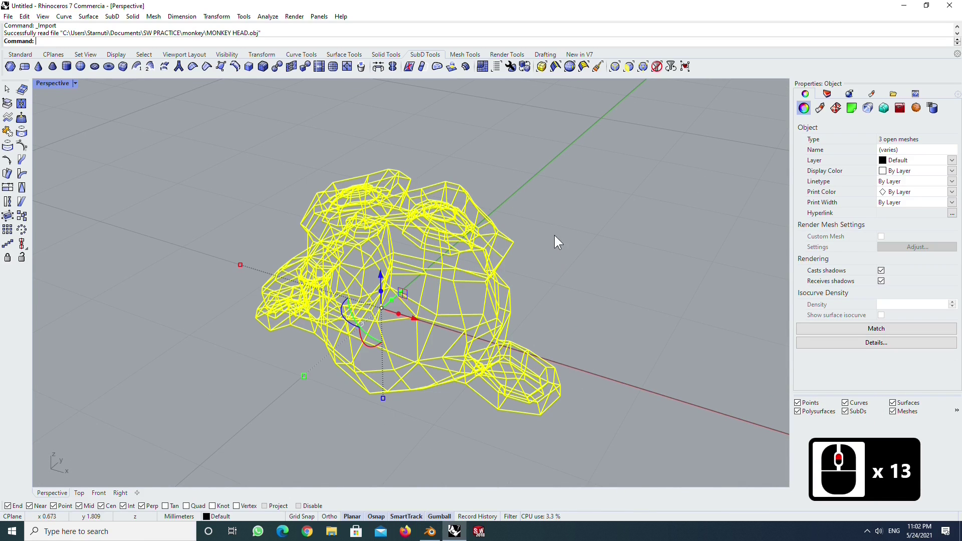
click(73, 83)
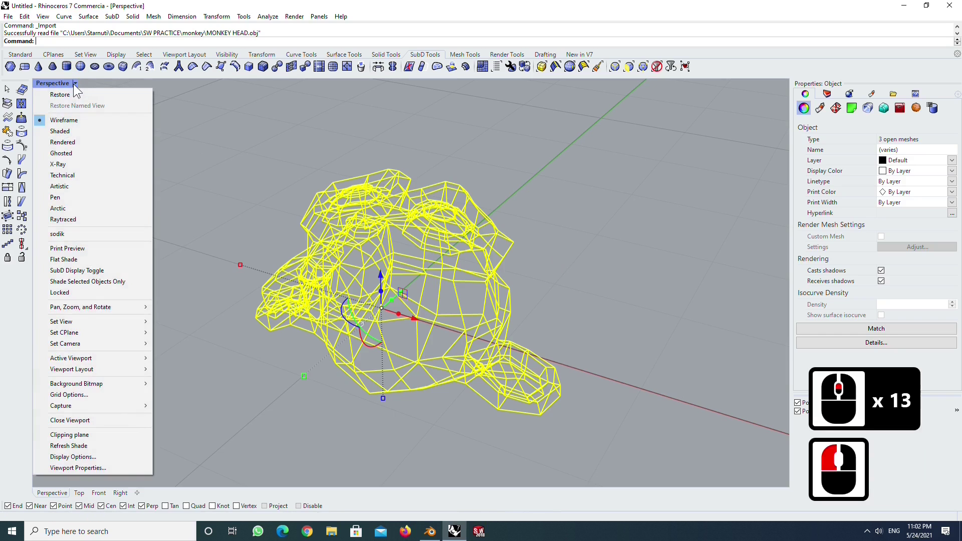
click(61, 131)
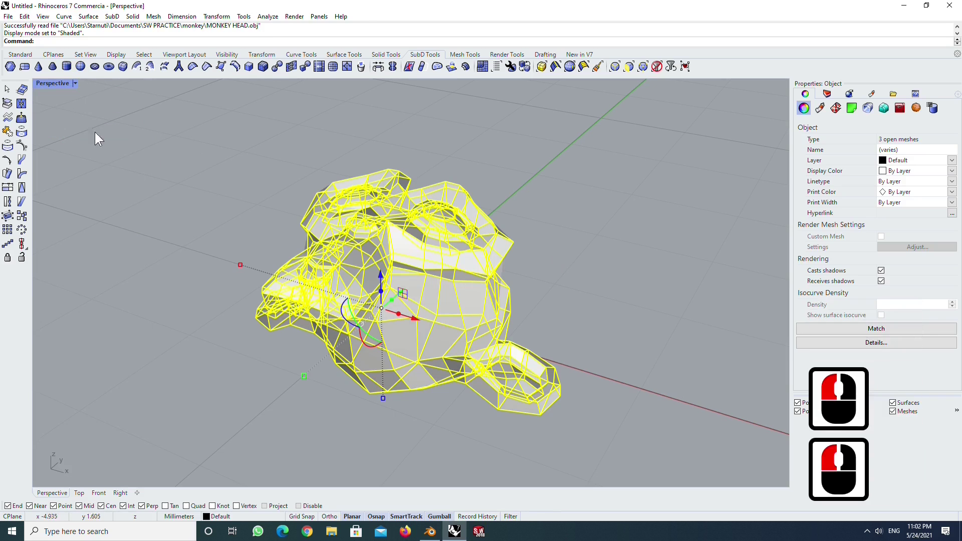
click(553, 198)
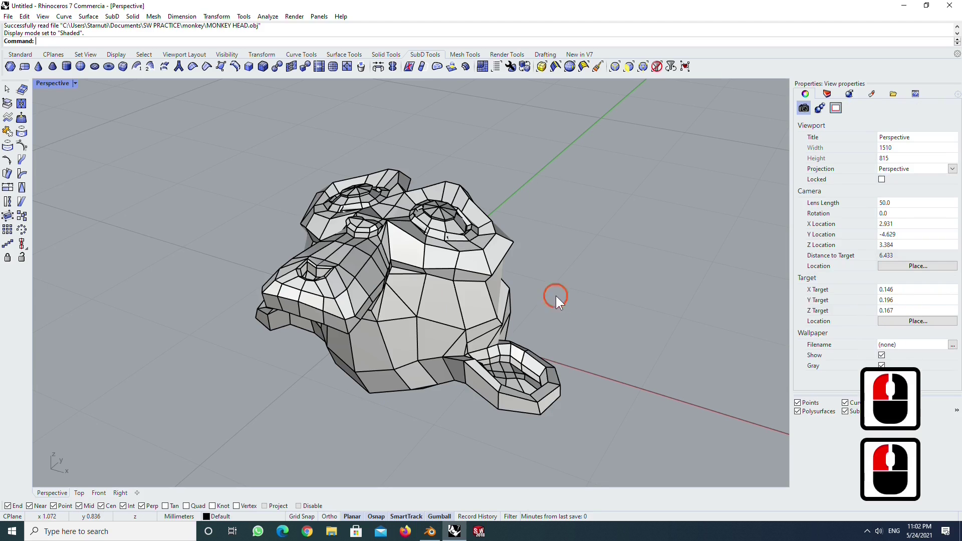
mouse_move(555, 296)
middle_down()
mouse_move(541, 299)
mouse_move(564, 286)
middle_up()
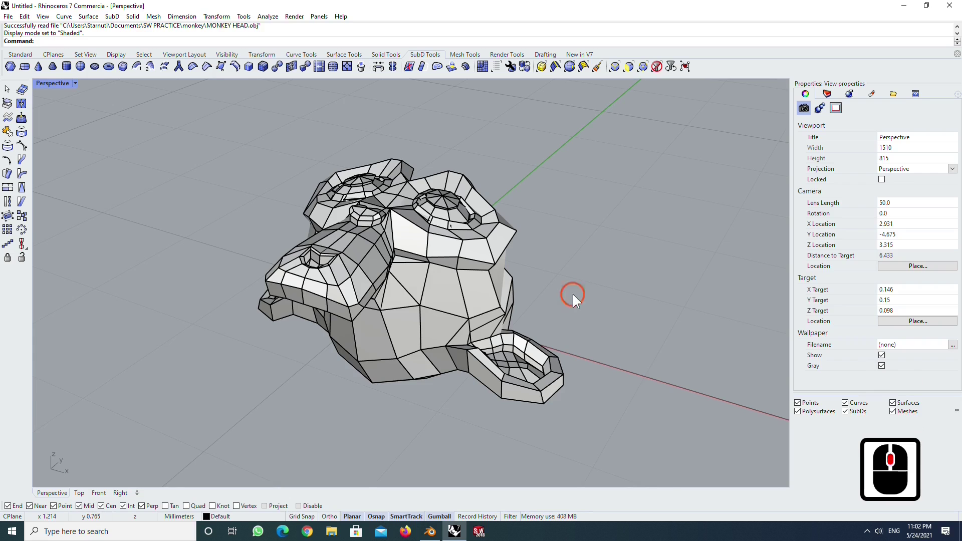
scroll(572, 294, down, 1)
shift+right_drag(564, 295, 522, 280)
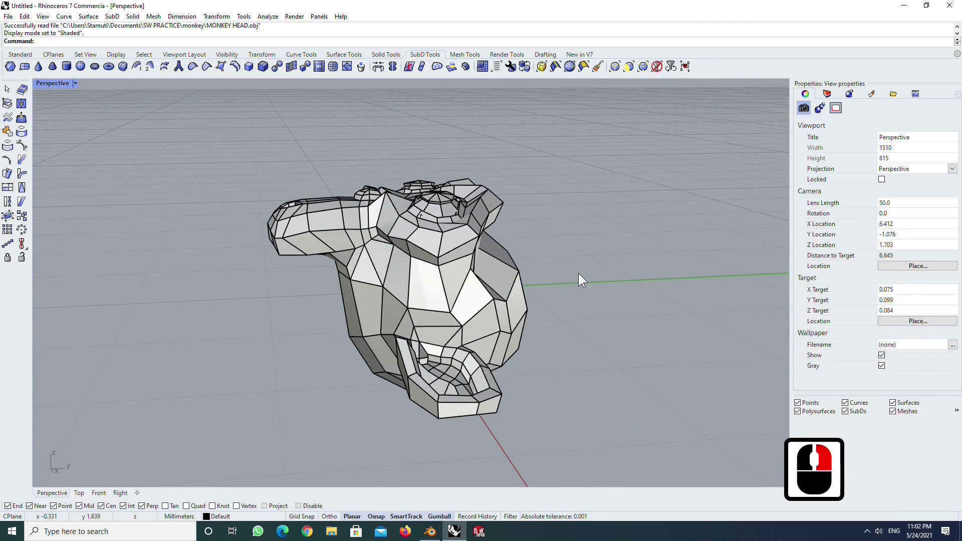
right_drag(571, 296, 401, 292)
right_drag(262, 275, 579, 272)
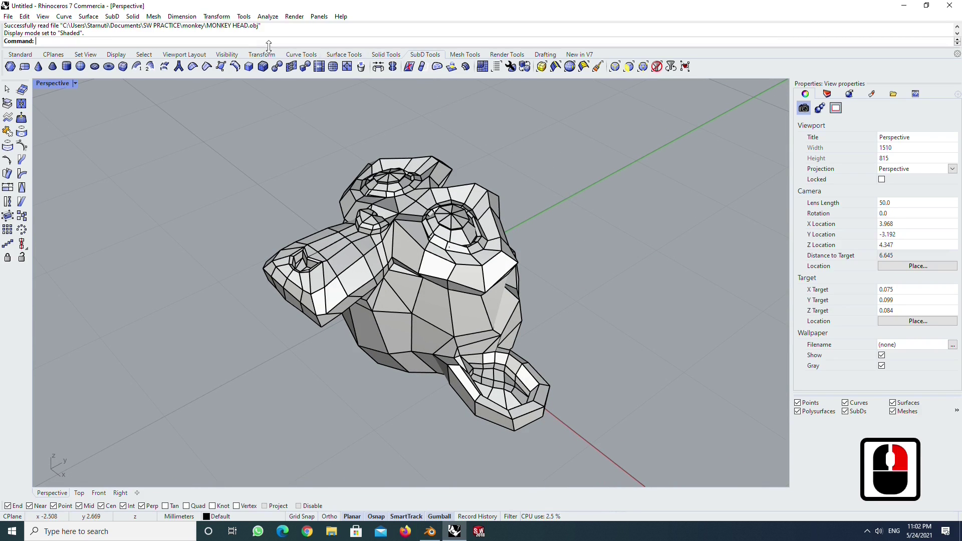
Convert the head mesh and both eye meshes to SubD using control points, without creases or corners and keeping the input meshes.
click(25, 55)
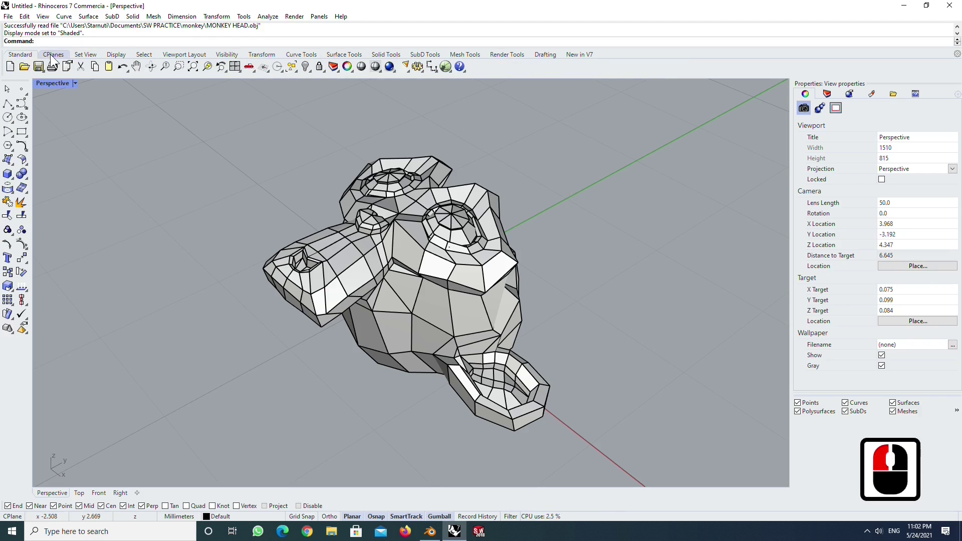
click(275, 53)
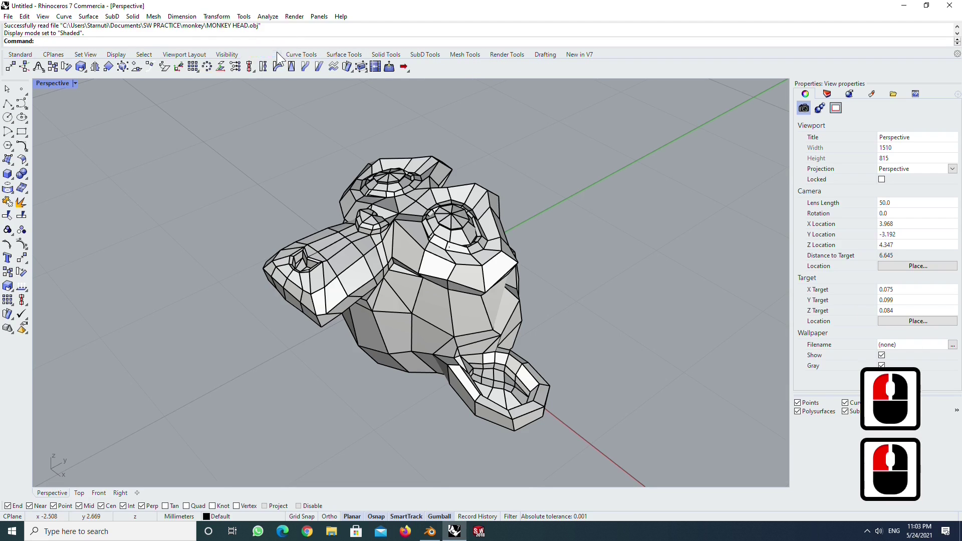
click(426, 53)
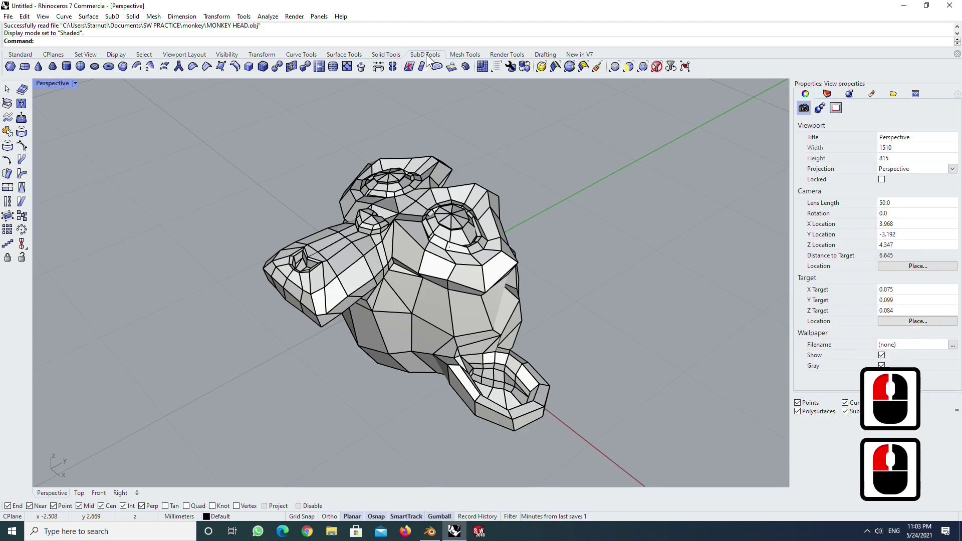
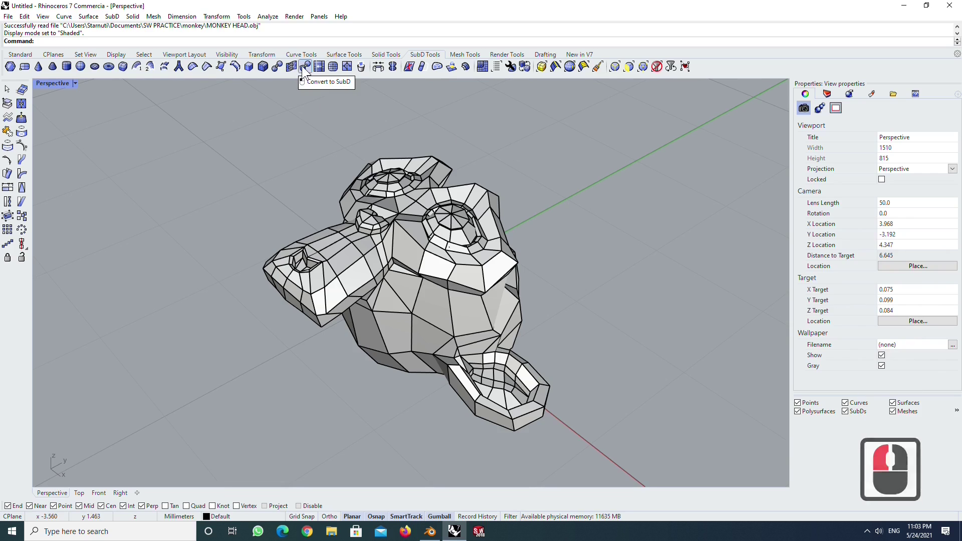
click(304, 67)
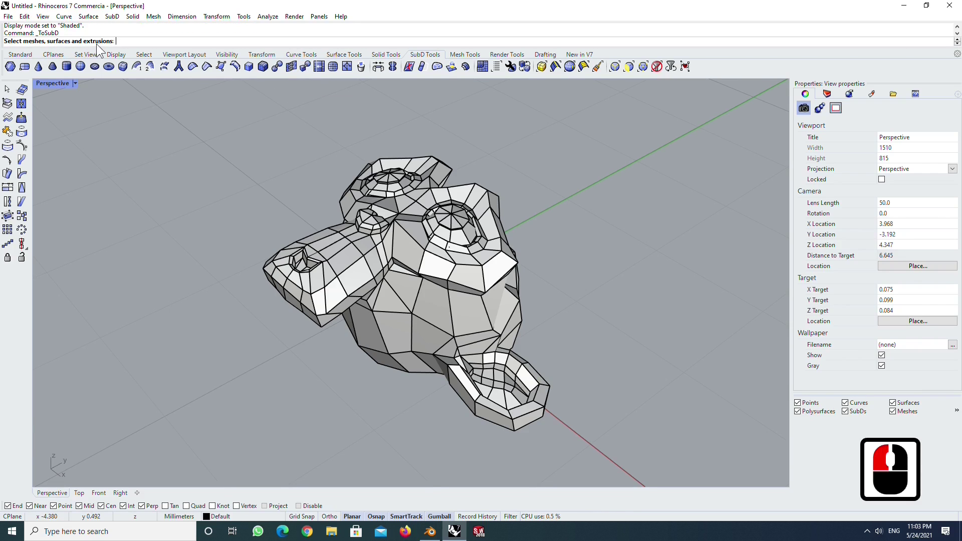
click(481, 310)
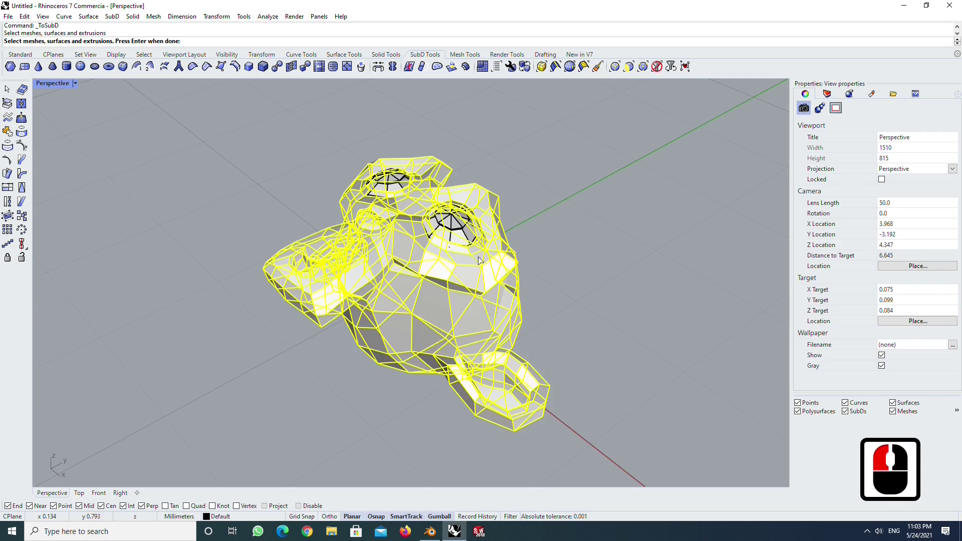
click(462, 233)
click(395, 184)
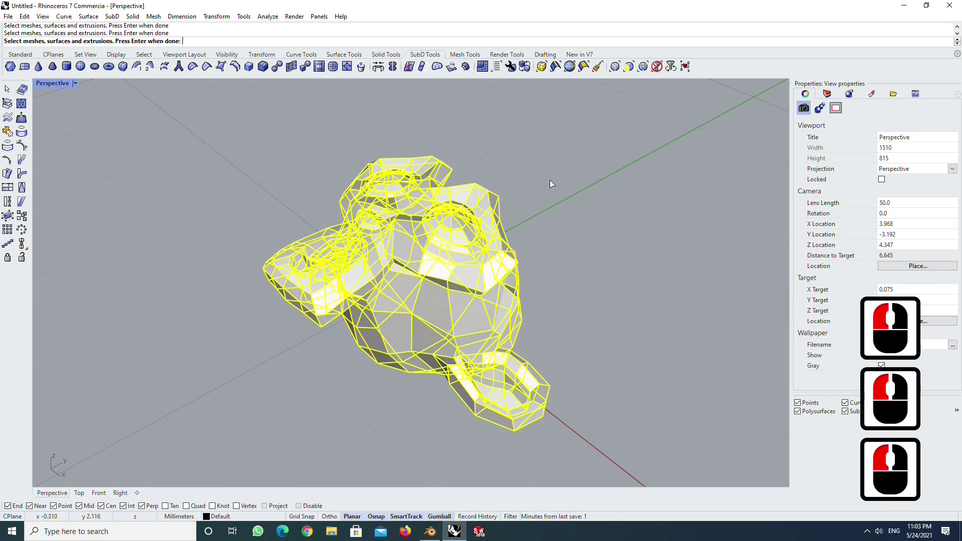
key(Return)
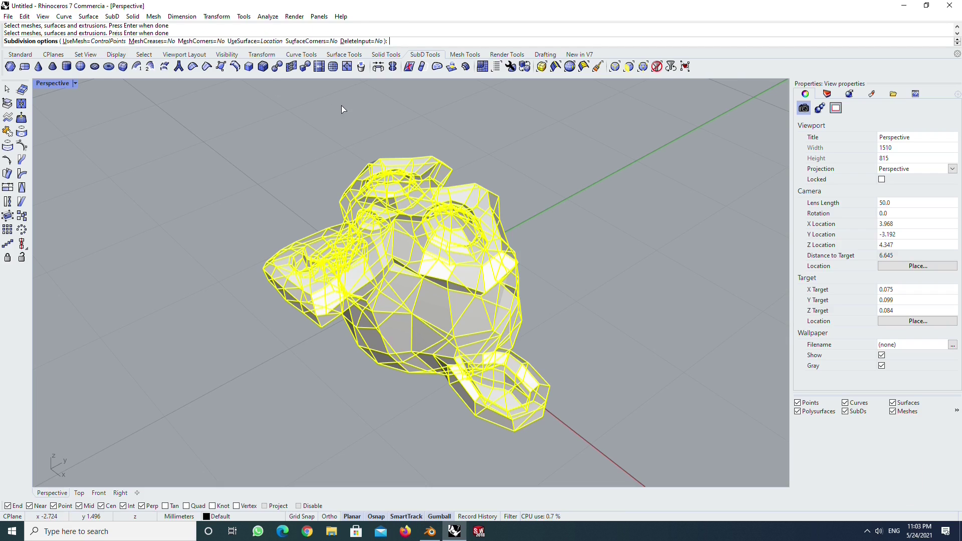
key(Return)
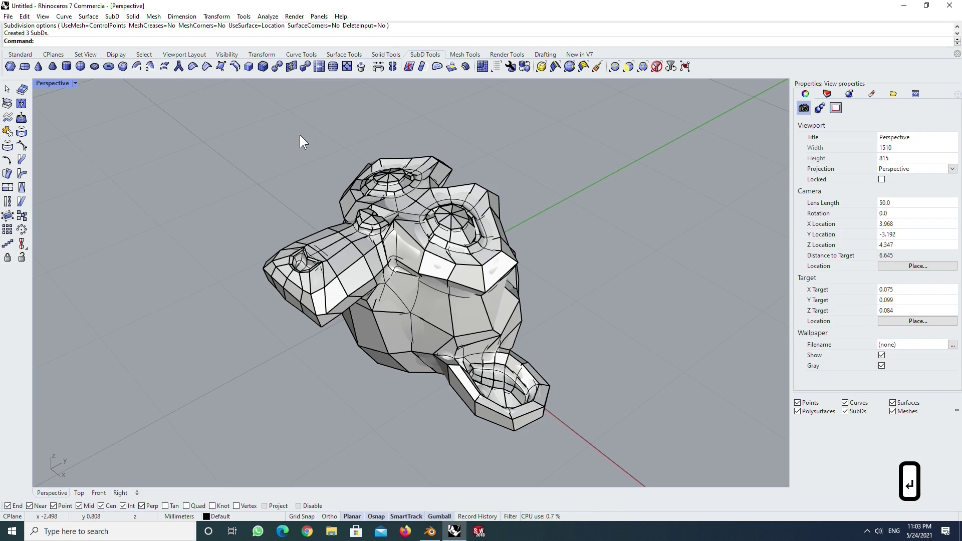
Move the original head mesh about 3 mm along negative X and both original eye meshes along Y, away from the SubD copies.
click(491, 199)
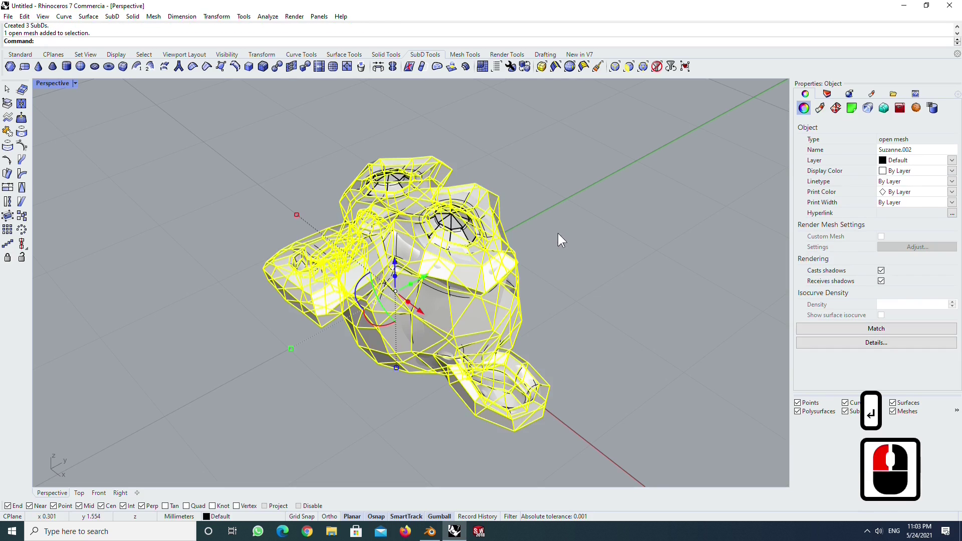
drag(422, 311, 195, 184)
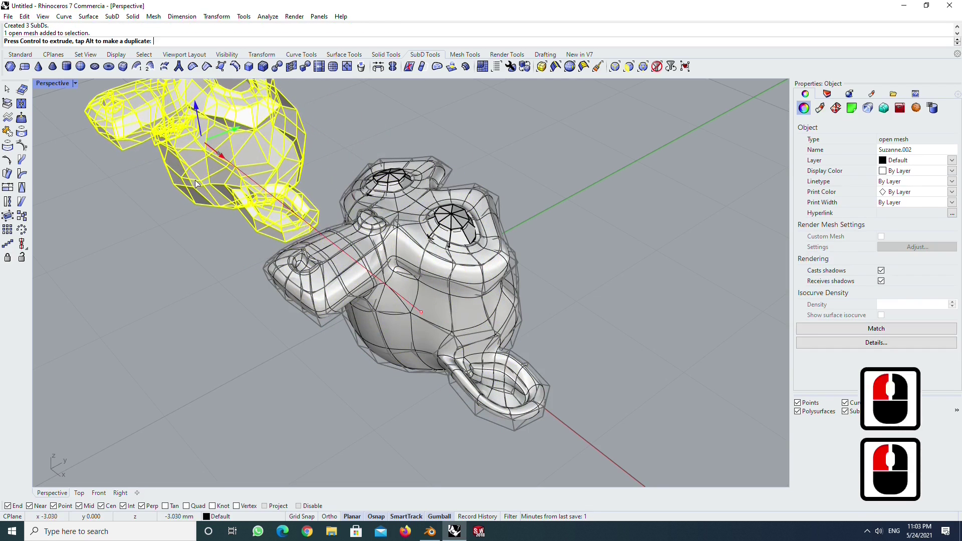
click(470, 221)
click(404, 172)
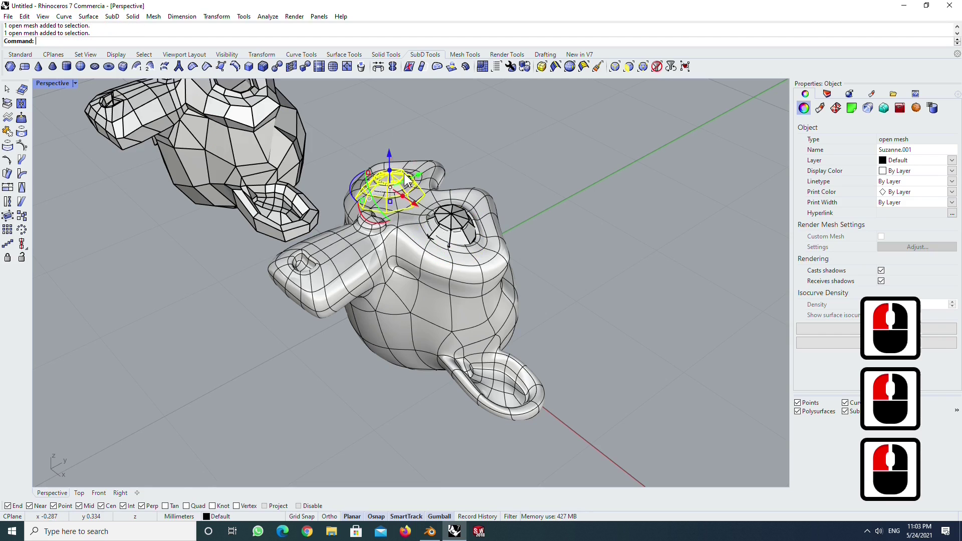
drag(427, 178, 575, 170)
click(469, 221)
double_click(623, 306)
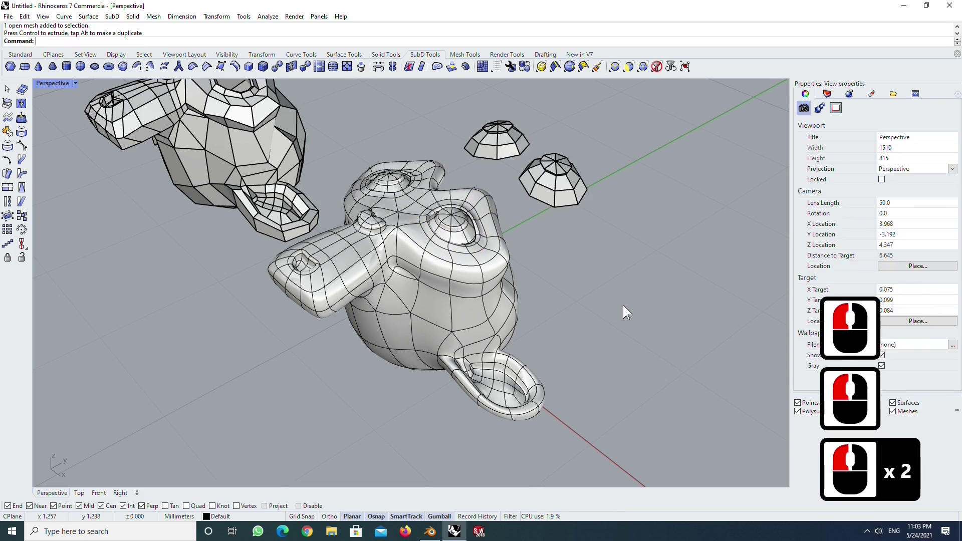
Compare the original faceted meshes with the smooth SubD monkey head from several angles.
right_drag(311, 363, 347, 283)
scroll(347, 284, down, 3)
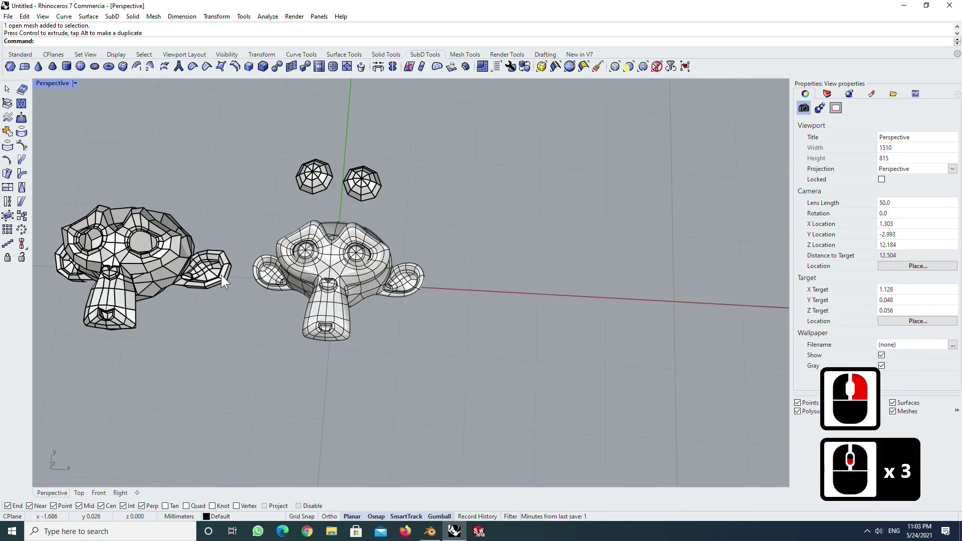
shift+right_drag(216, 269, 375, 252)
scroll(375, 252, up, 2)
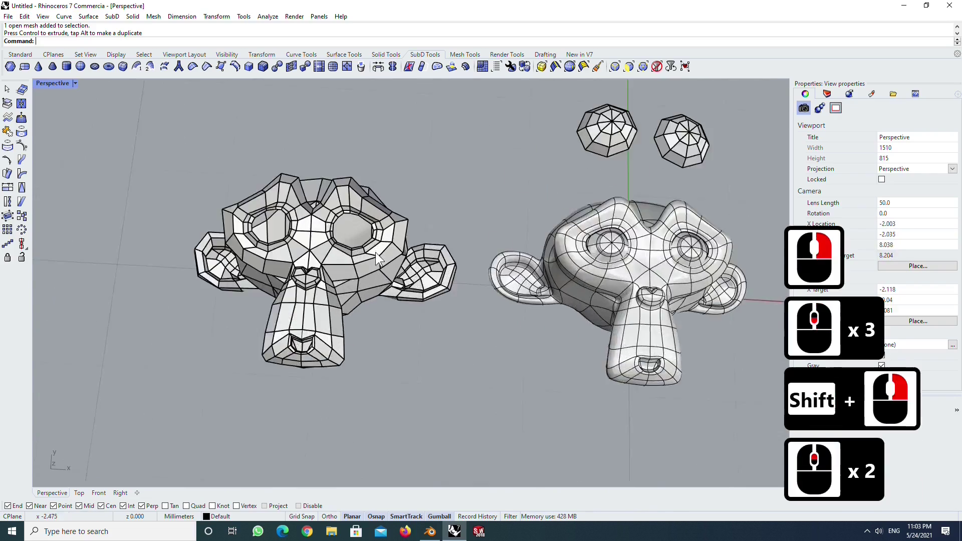
scroll(374, 252, up, 2)
right_drag(380, 293, 185, 215)
shift+right_drag(463, 200, 431, 235)
shift+right_drag(488, 238, 504, 254)
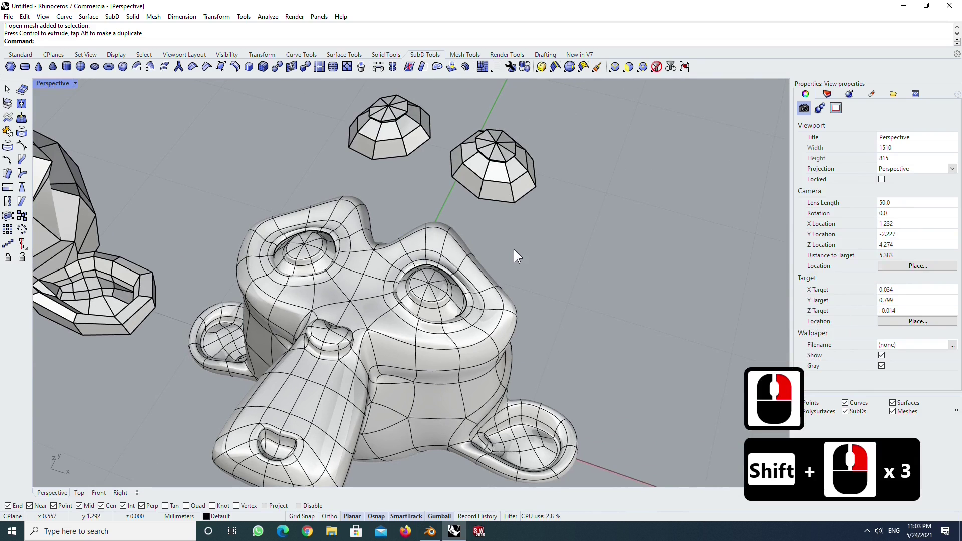
Delete the two original eye meshes and the original head mesh, keeping only the SubD monkey head.
click(499, 174)
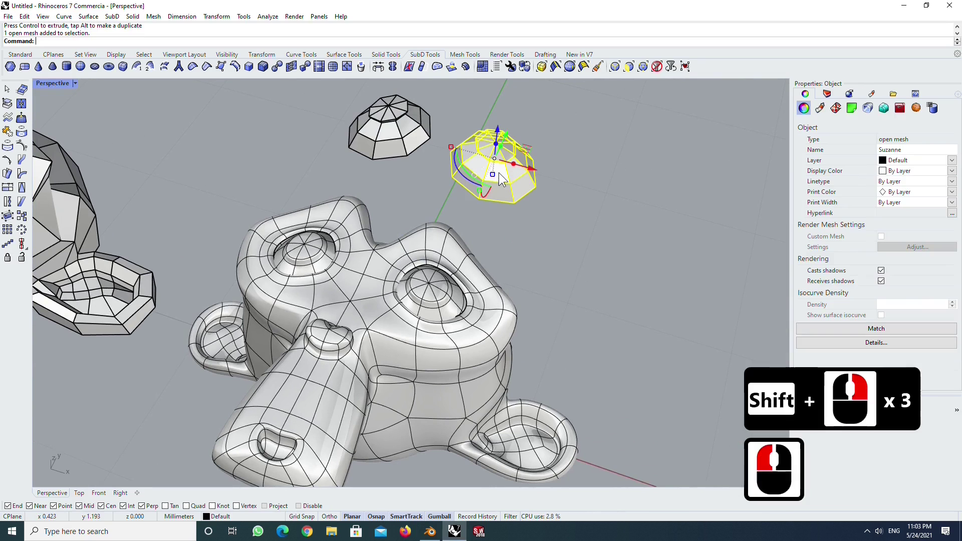
key(Delete)
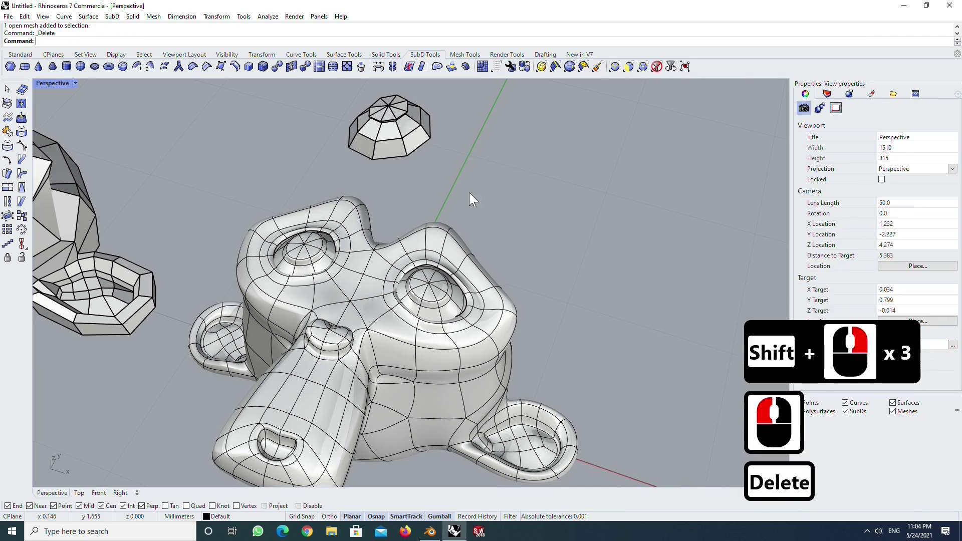
click(405, 145)
key(Delete)
click(64, 215)
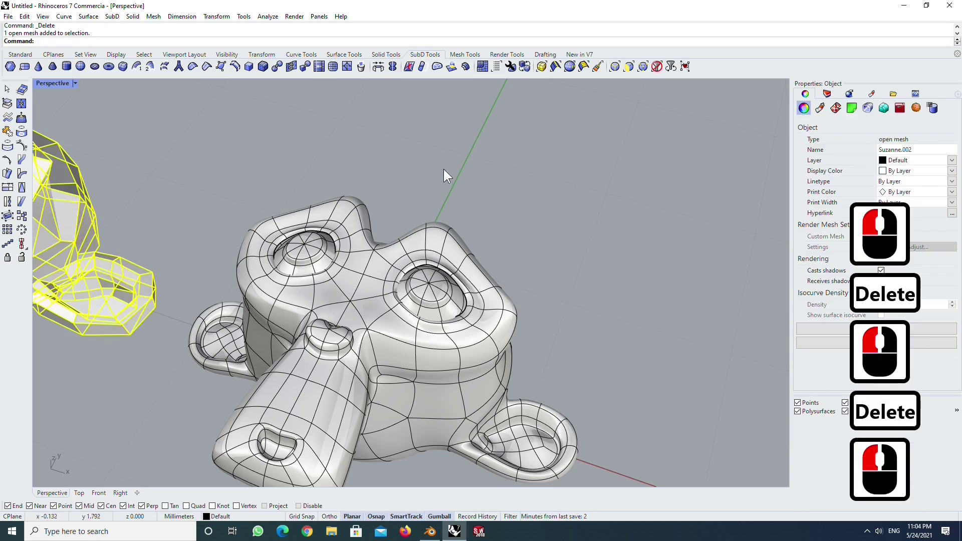
key(Delete)
right_drag(471, 317, 416, 304)
scroll(416, 304, down, 2)
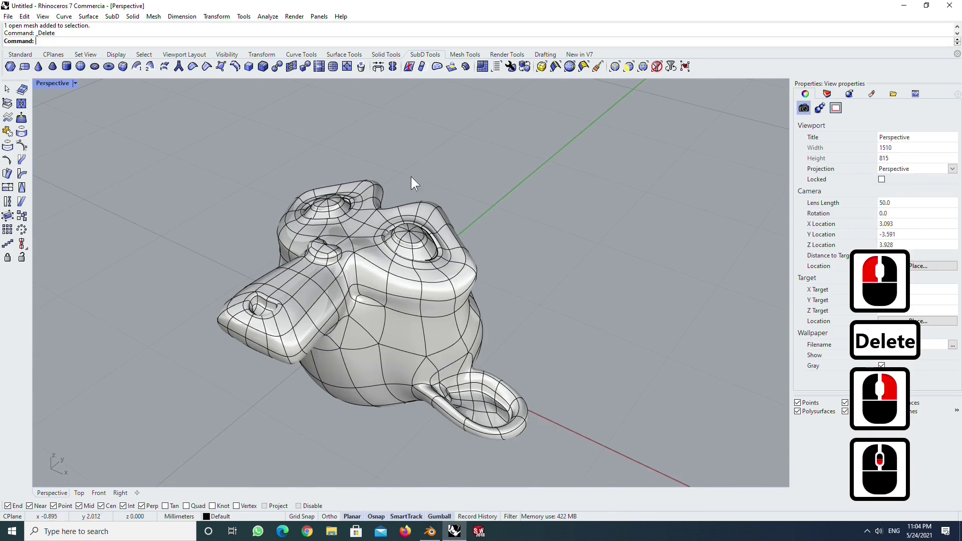
Convert the SubD head and both SubD eyes to NURBS with unpacked faces, deleting the input objects.
click(274, 67)
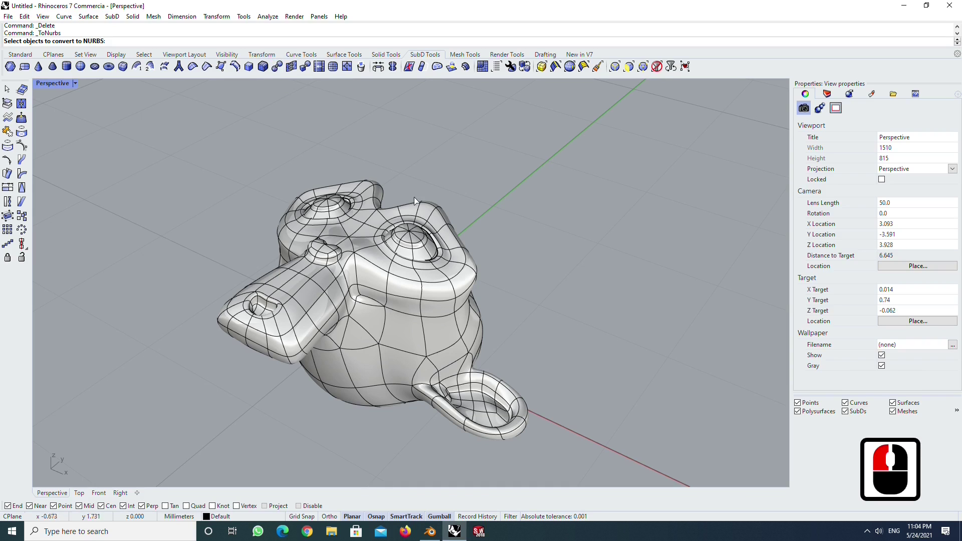
click(421, 246)
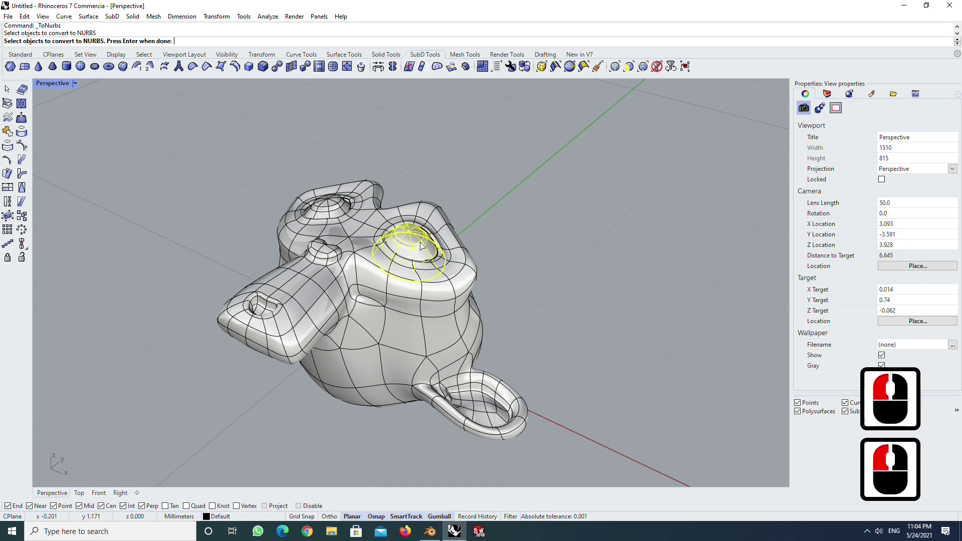
click(339, 211)
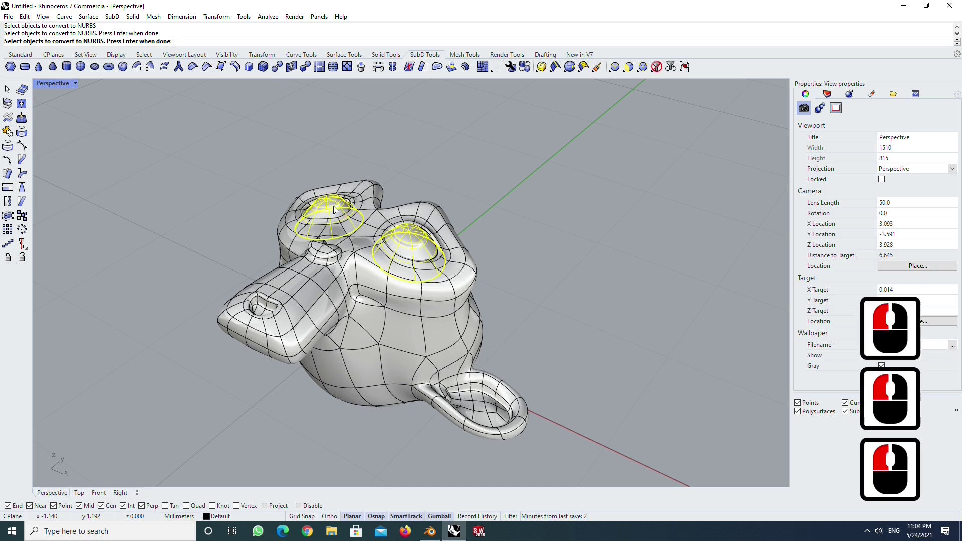
click(358, 256)
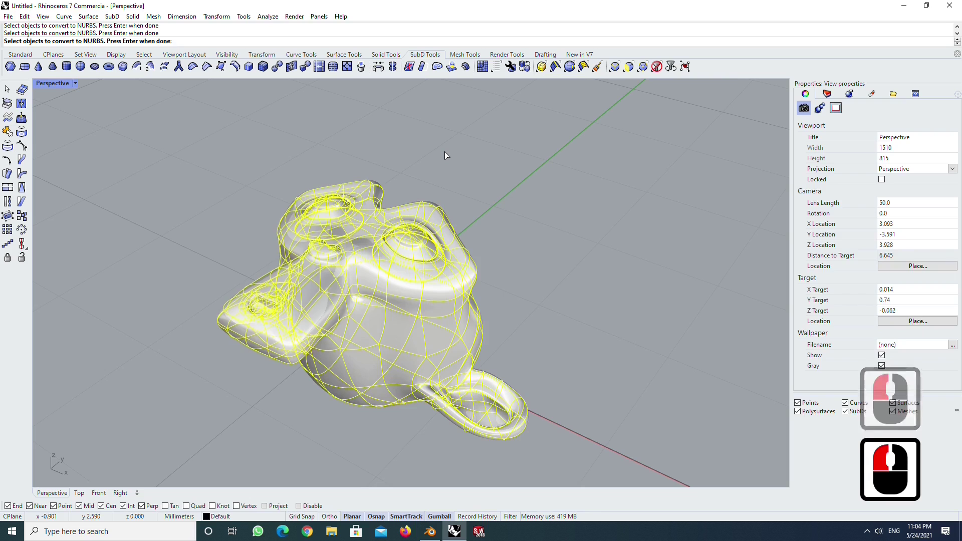
key(Return)
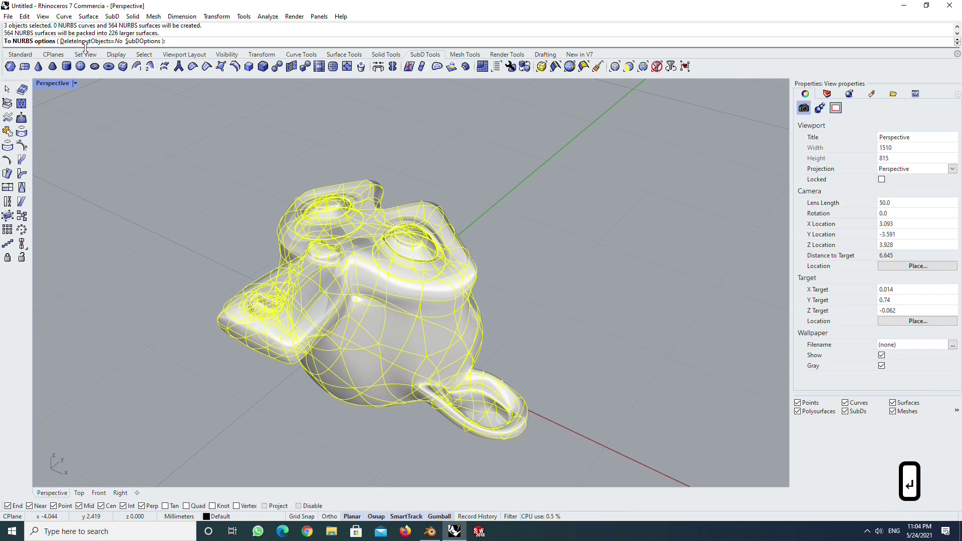
click(108, 42)
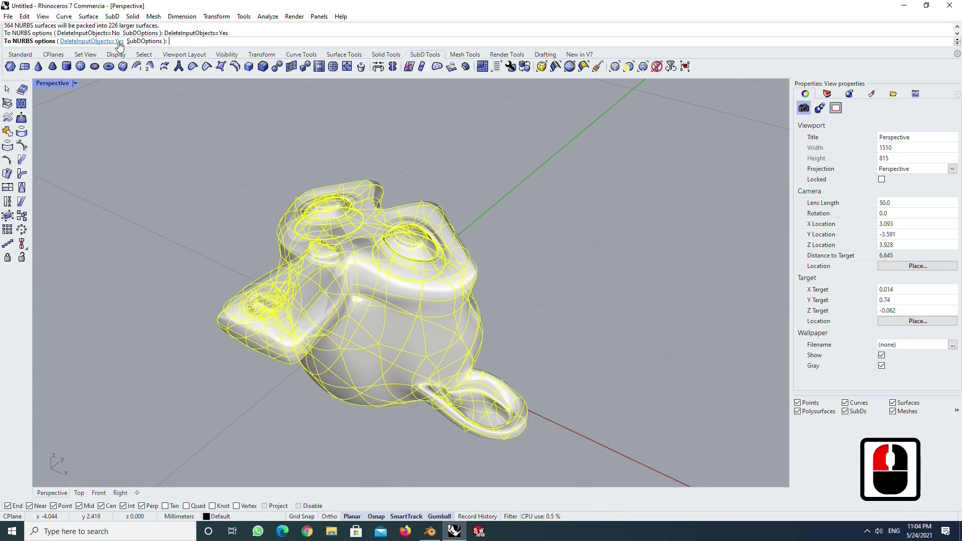
click(148, 43)
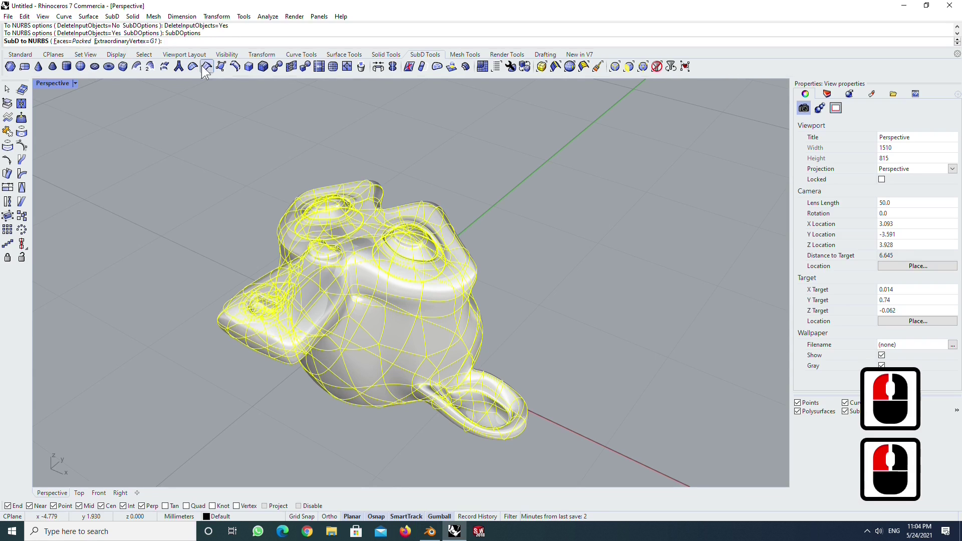
click(79, 42)
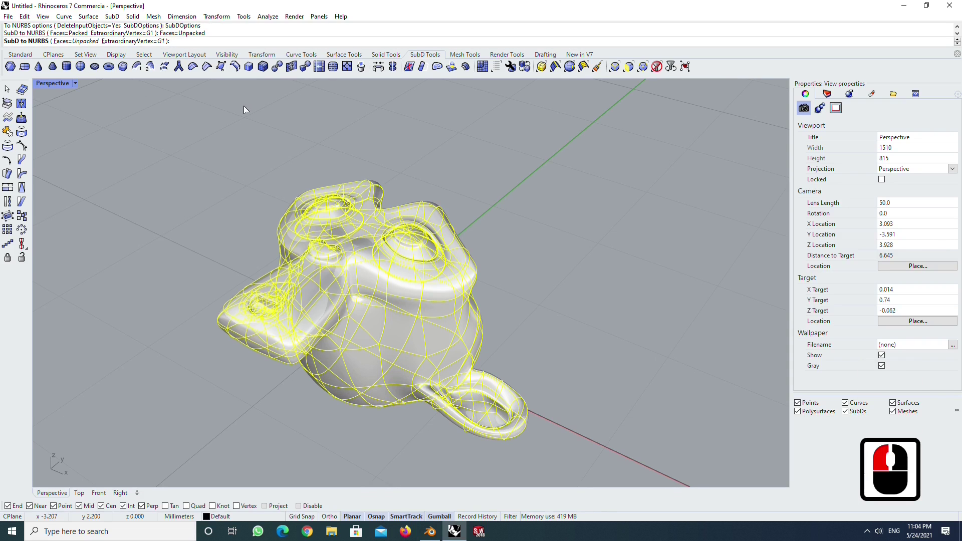
key(Return)
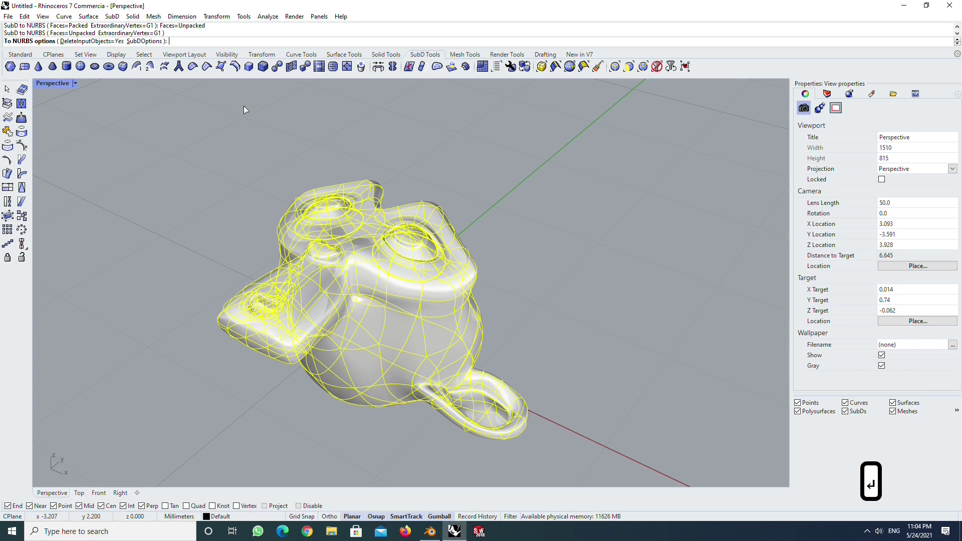
key(Return)
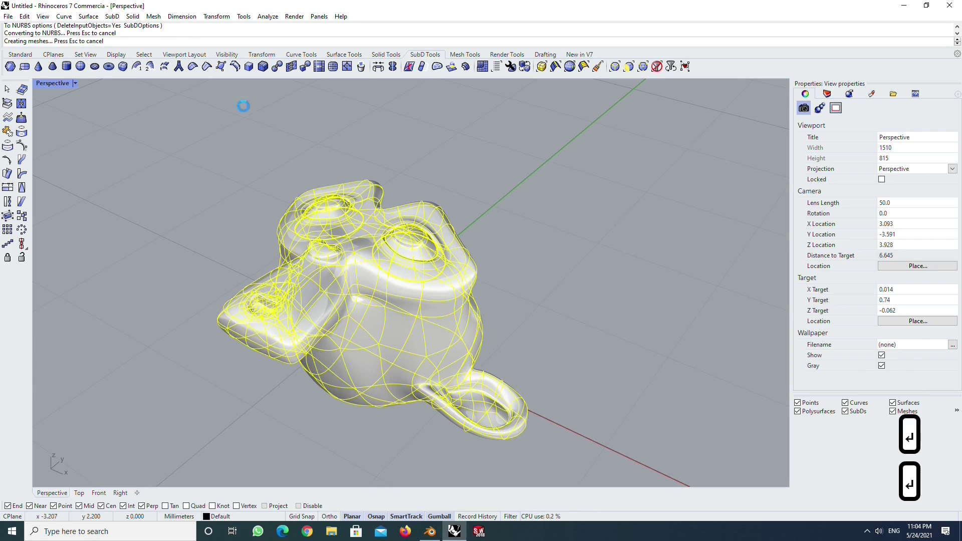
Hide the surface isocurves on all three monkey head polysurfaces.
mouse_move(495, 184)
right_down()
mouse_move(504, 212)
mouse_move(491, 191)
right_up()
drag(200, 170, 598, 466)
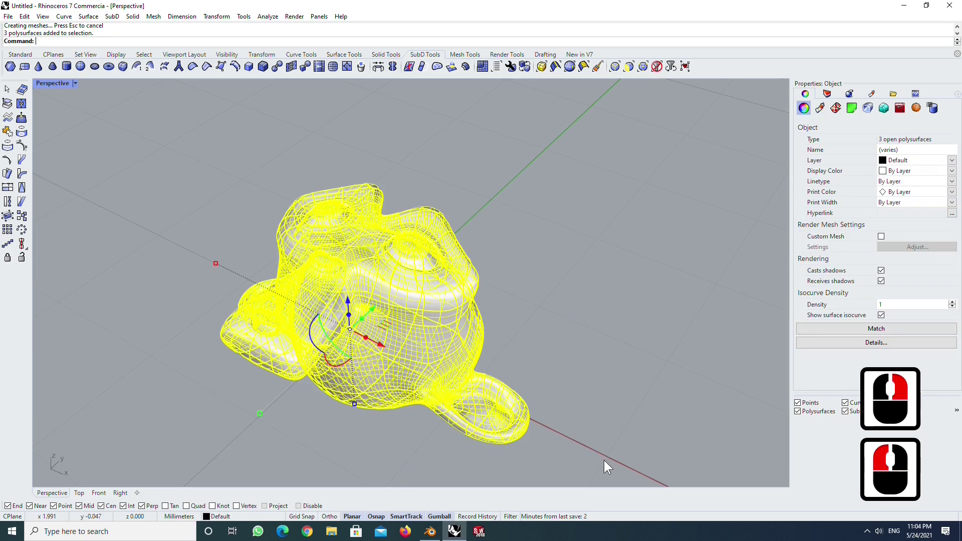
click(882, 316)
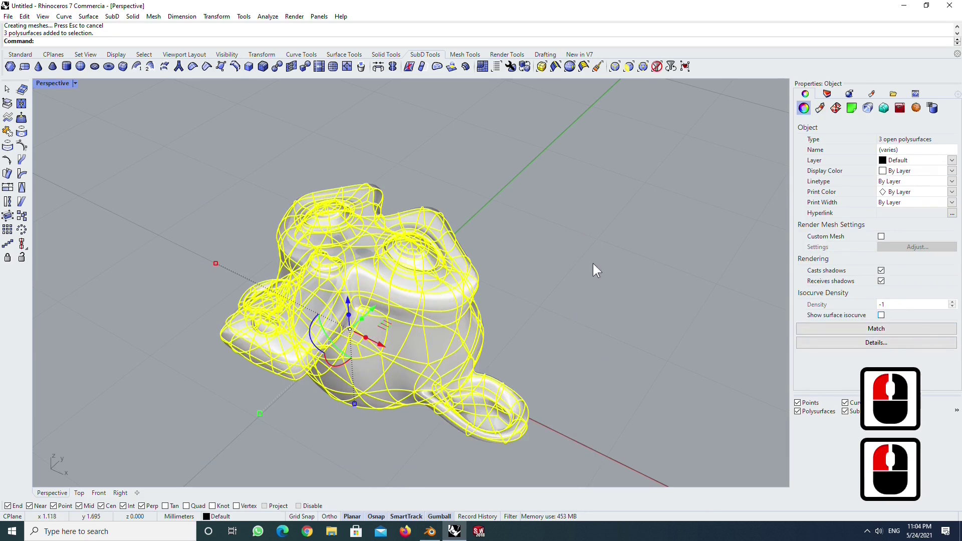
click(494, 228)
Check the head and eye polysurfaces individually by selecting them, and clear the selection.
right_drag(338, 212, 377, 271)
click(384, 266)
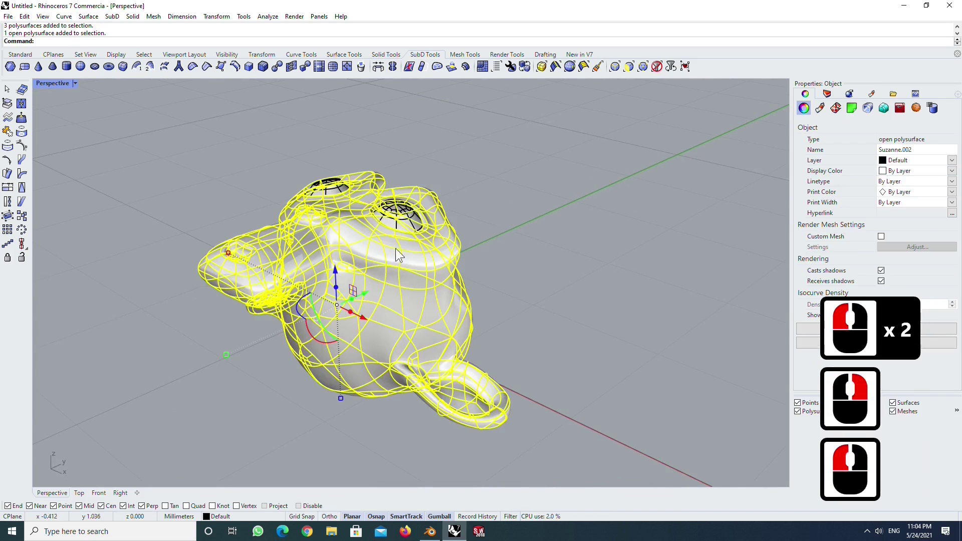
click(361, 207)
click(329, 189)
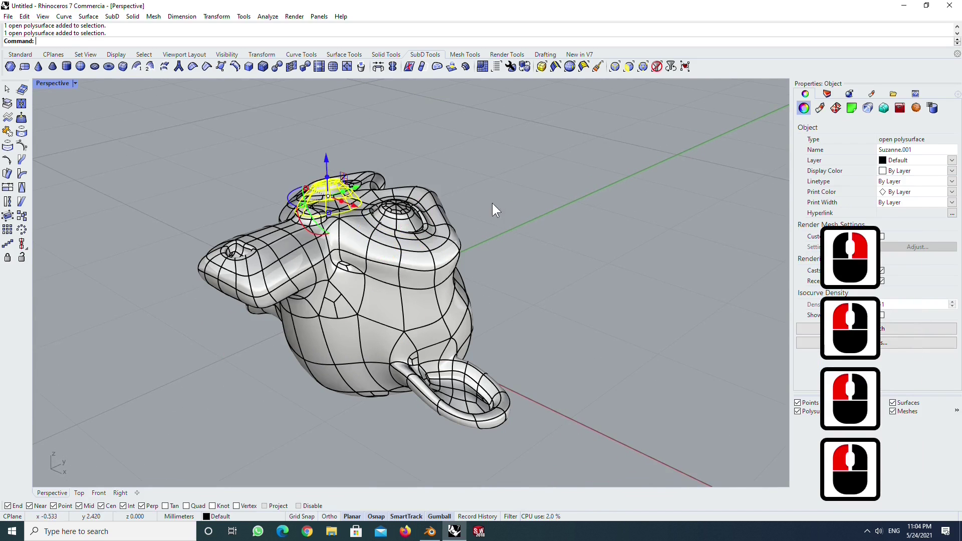
click(492, 203)
mouse_move(455, 164)
right_down()
mouse_move(469, 169)
mouse_move(440, 163)
right_up()
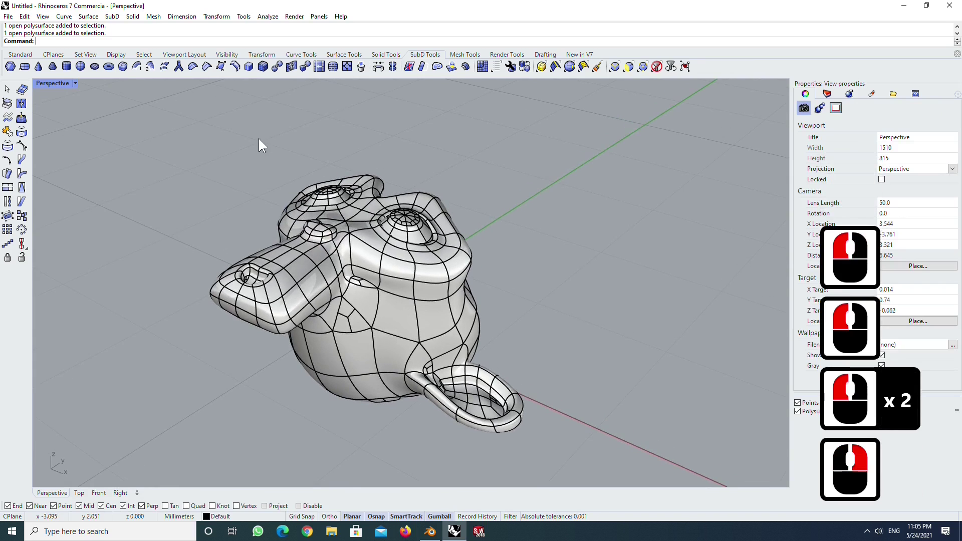
Select all three polysurfaces and start exporting them in the Rhino 5 3D Models (*.3dm) format.
click(8, 16)
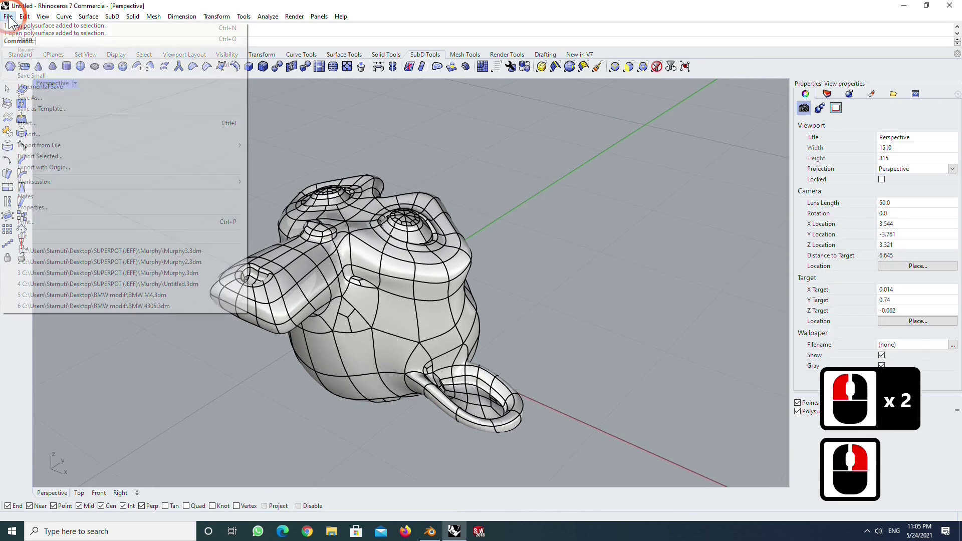
click(431, 130)
drag(202, 135, 597, 455)
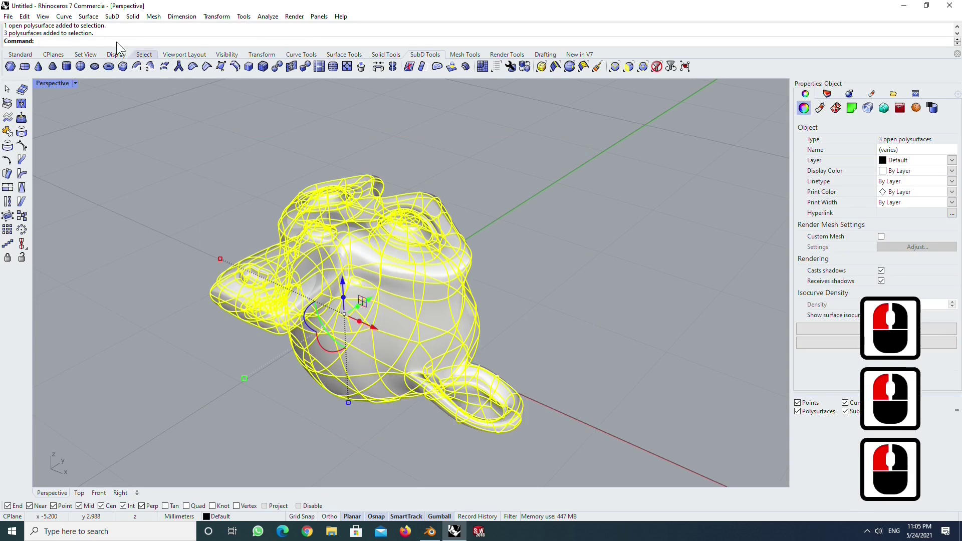
click(8, 16)
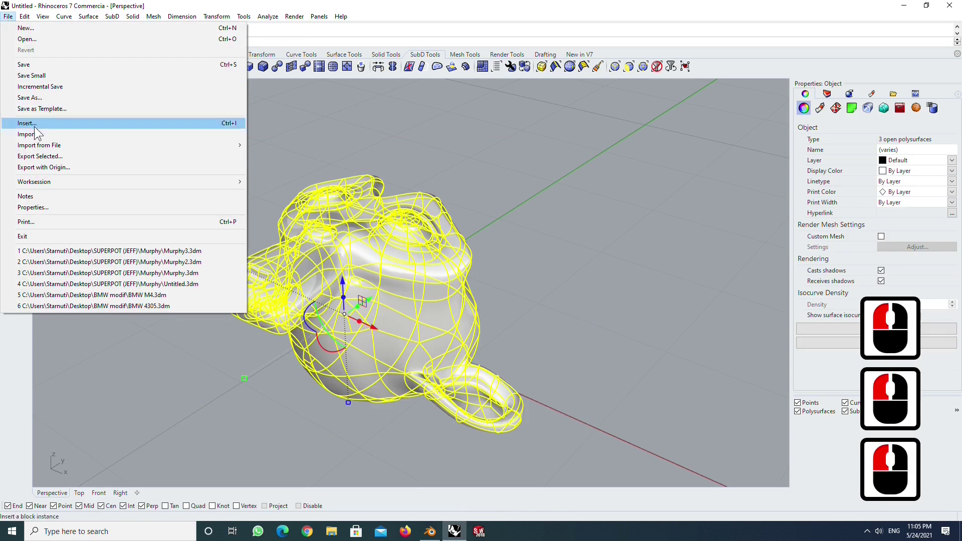
click(45, 157)
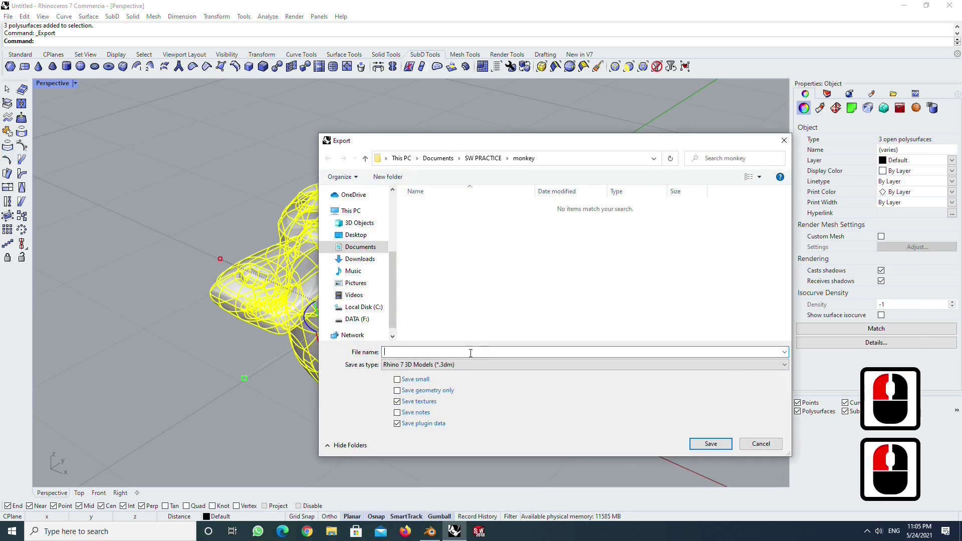
click(444, 365)
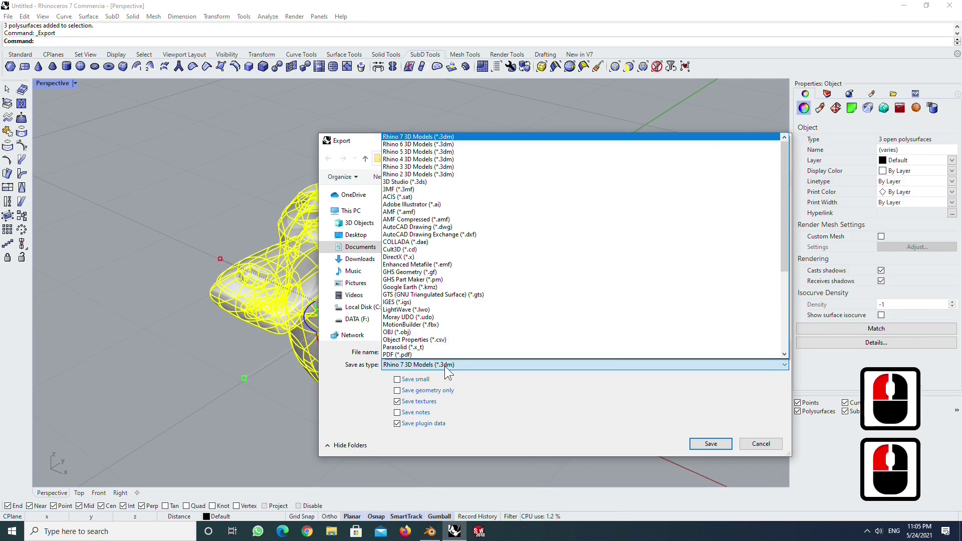
click(457, 152)
Name the export file MONKEY HEAD without the .obj extension, save it in the monkey folder and deselect the polysurfaces.
click(414, 351)
text(M)
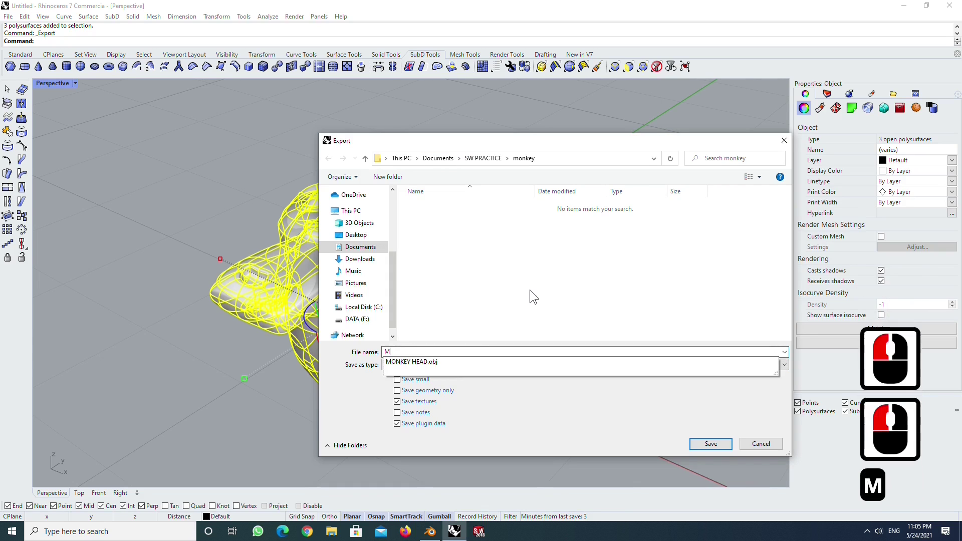
click(429, 362)
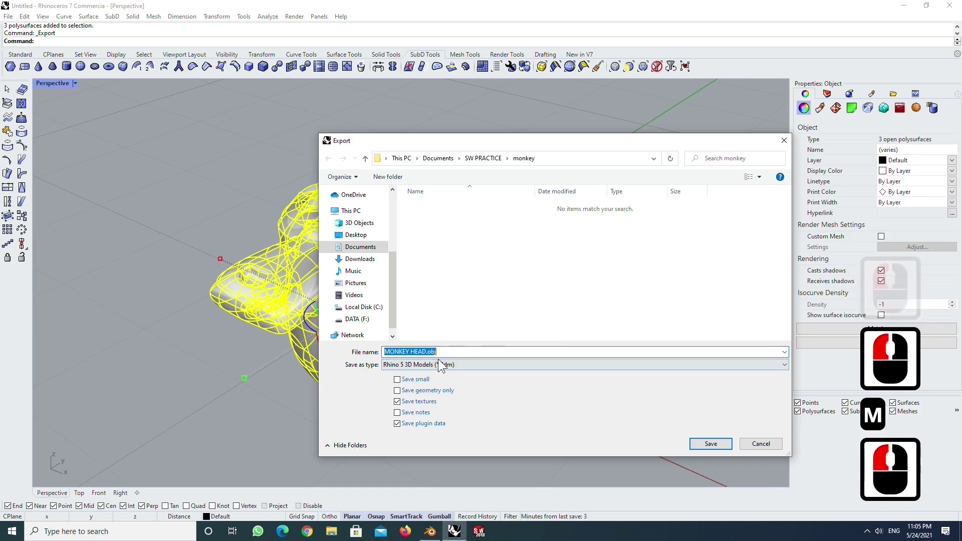
click(447, 351)
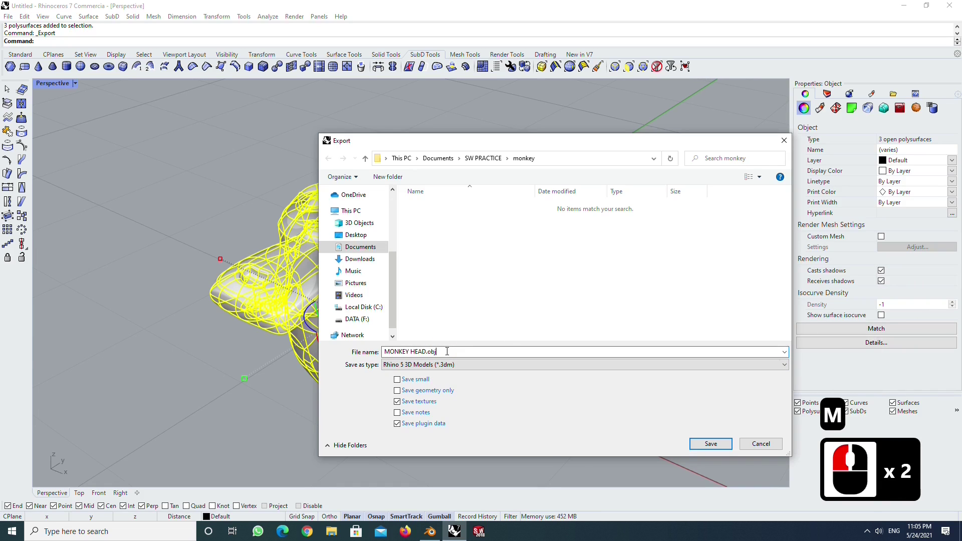
key(BackSpace)
key(BackSpace)
key(BackSpace)
key(BackSpace)
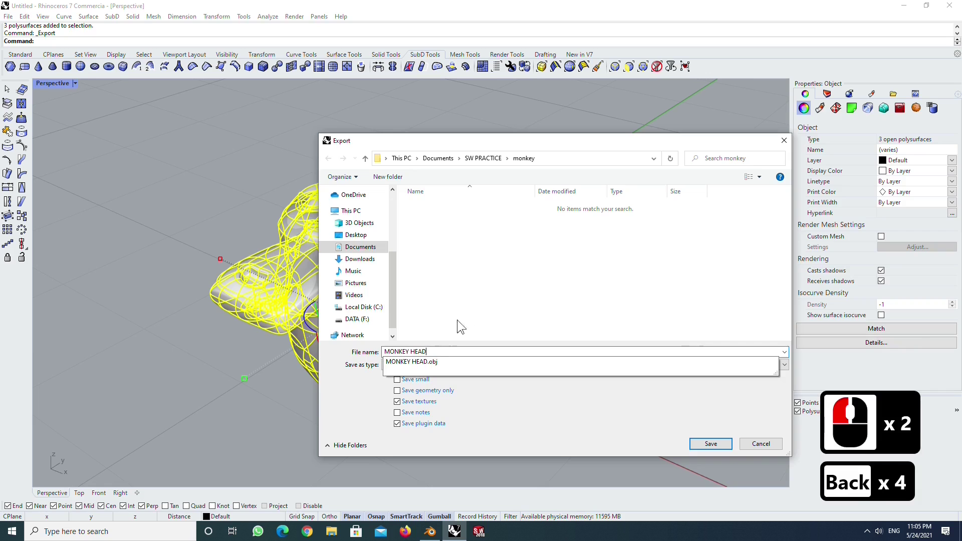
click(462, 311)
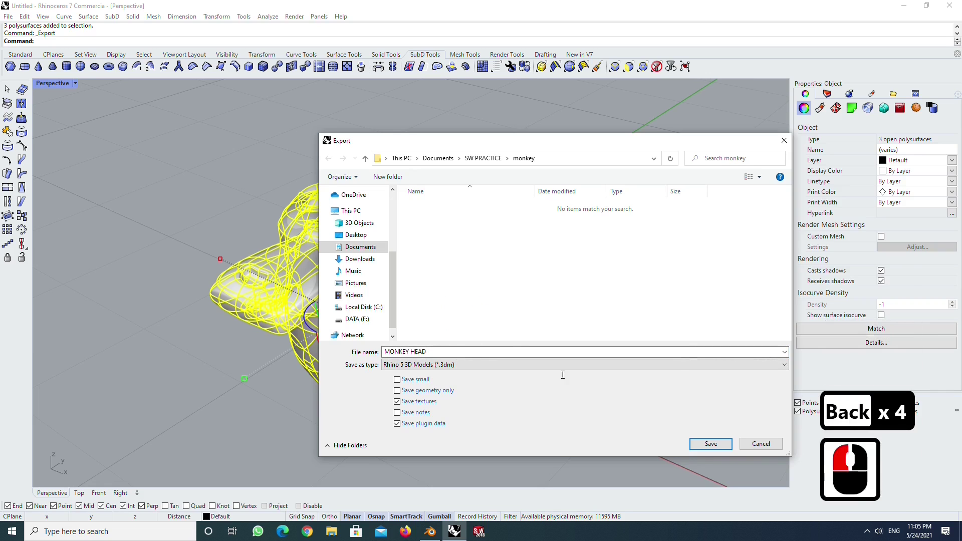
click(709, 443)
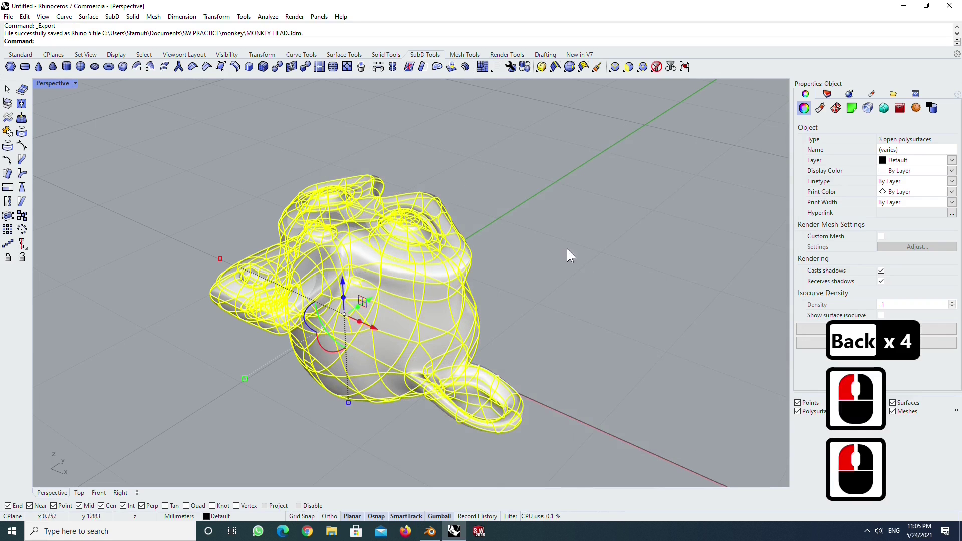
click(536, 227)
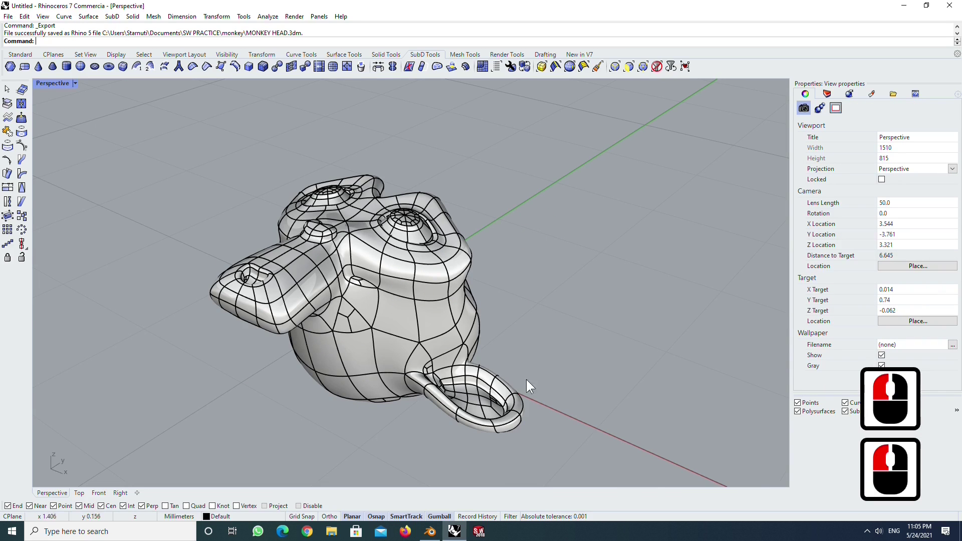
Switch to SOLIDWORKS 2018 and open the Rhino (*.3dm) file MONKEY HEAD.3dm from the monkey folder.
click(479, 532)
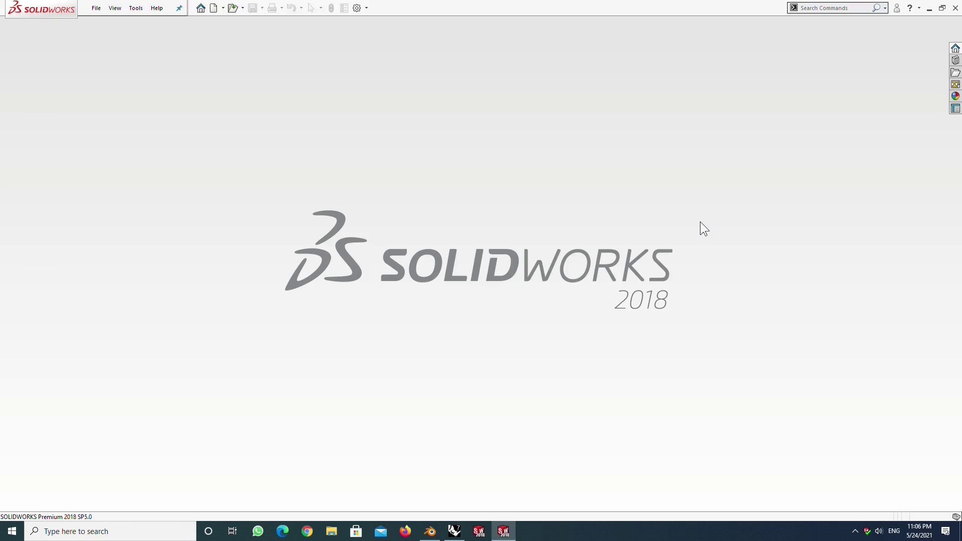
click(96, 8)
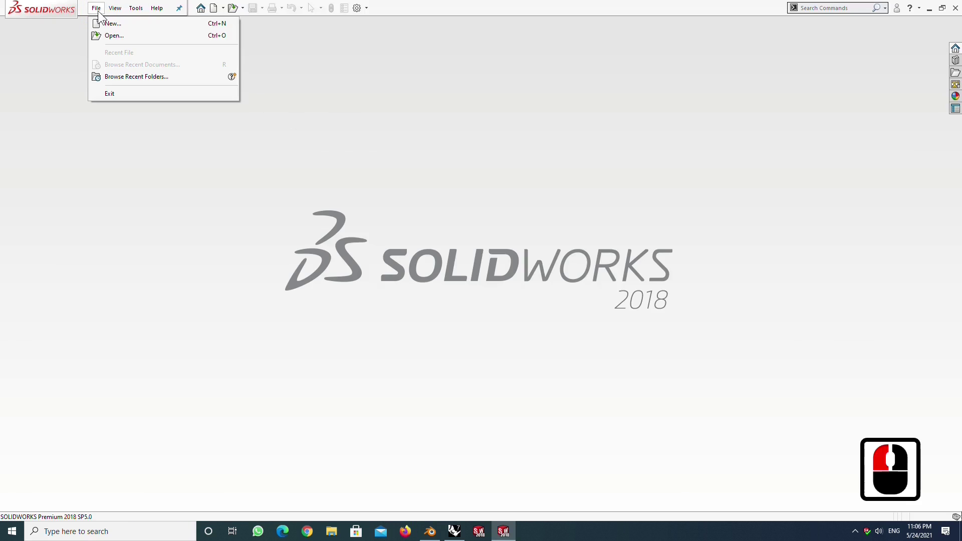
click(108, 35)
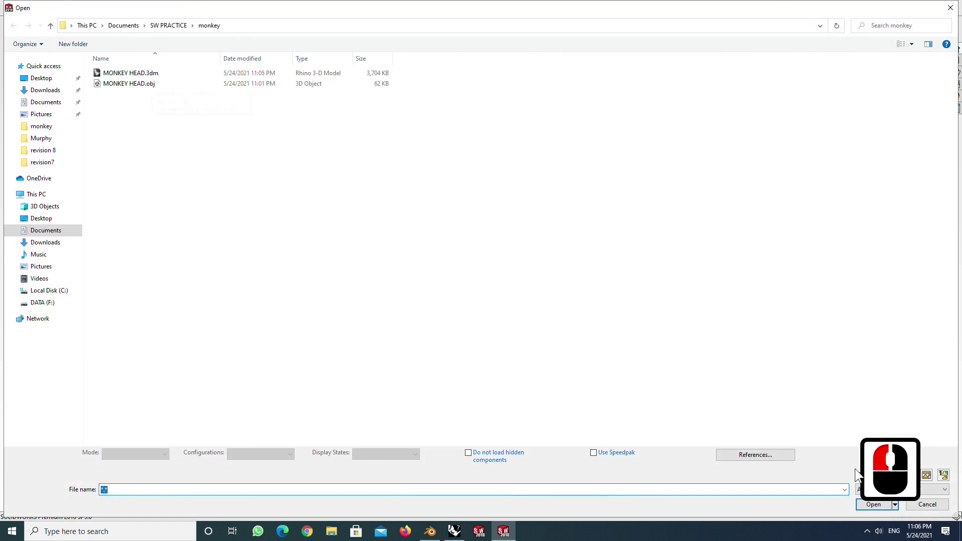
click(947, 492)
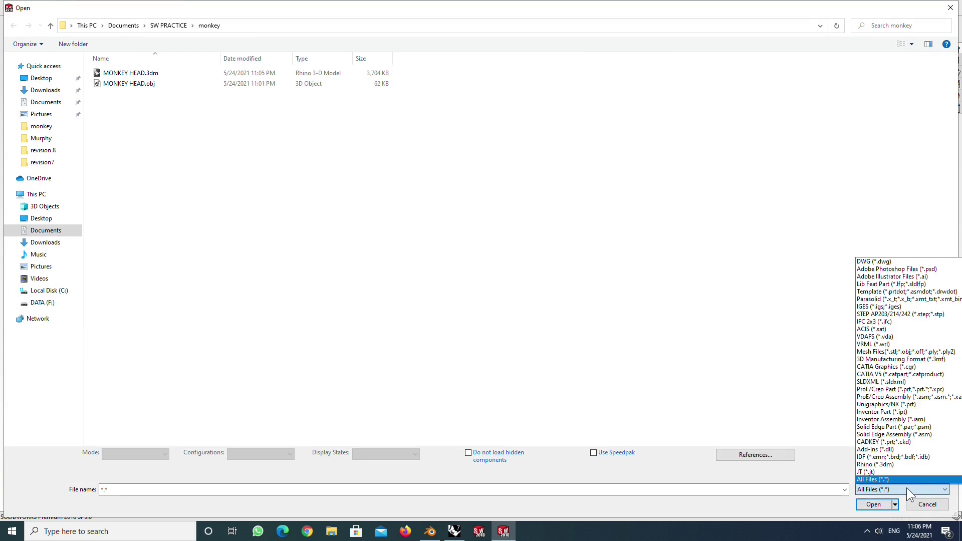
click(884, 464)
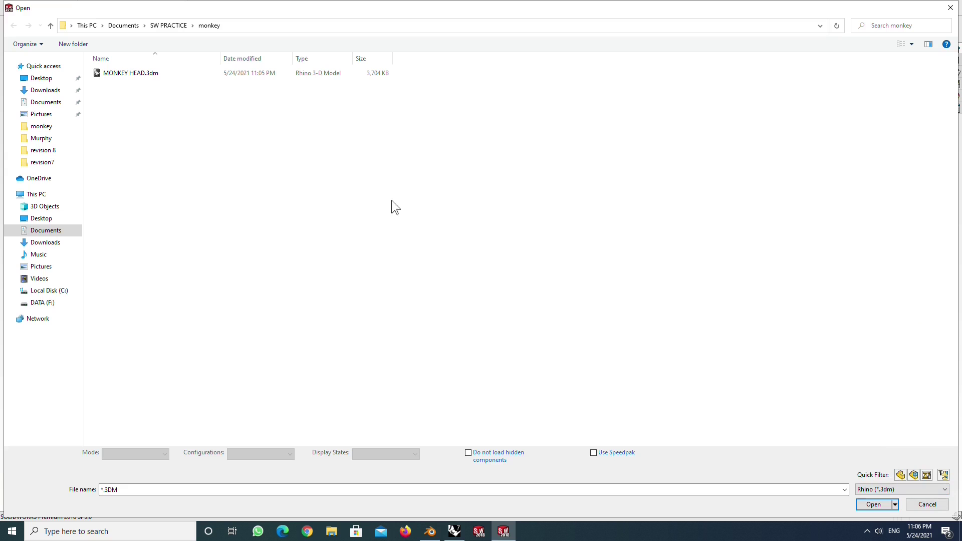
click(146, 75)
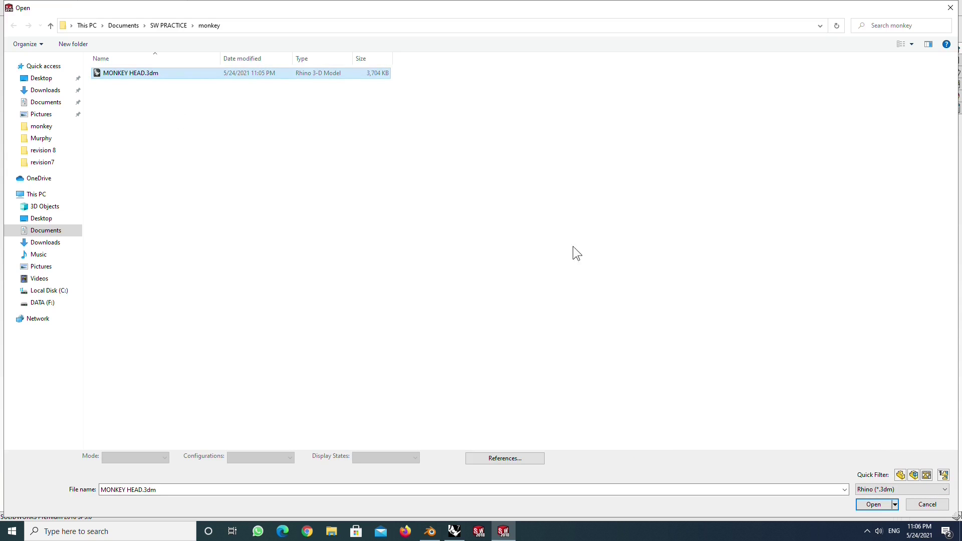
click(874, 505)
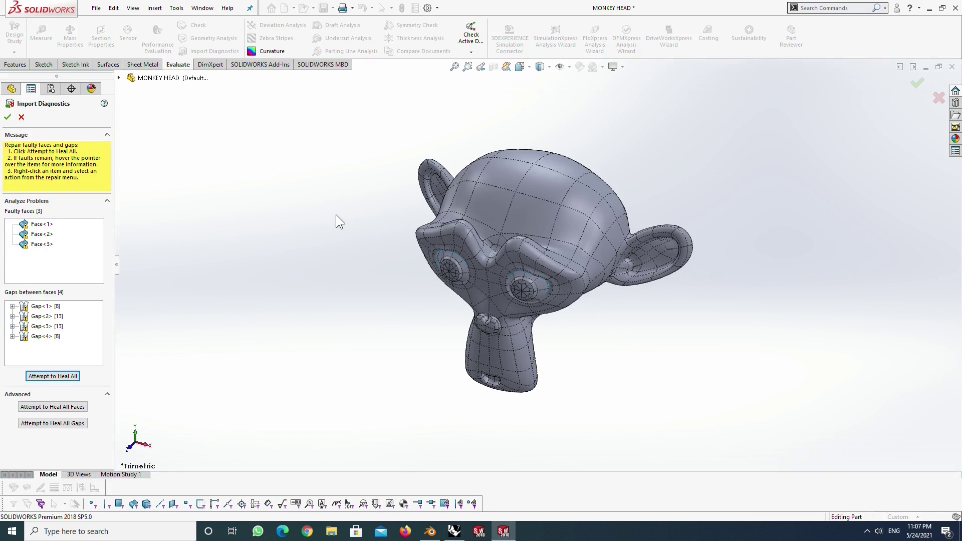
middle_drag(362, 292, 283, 211)
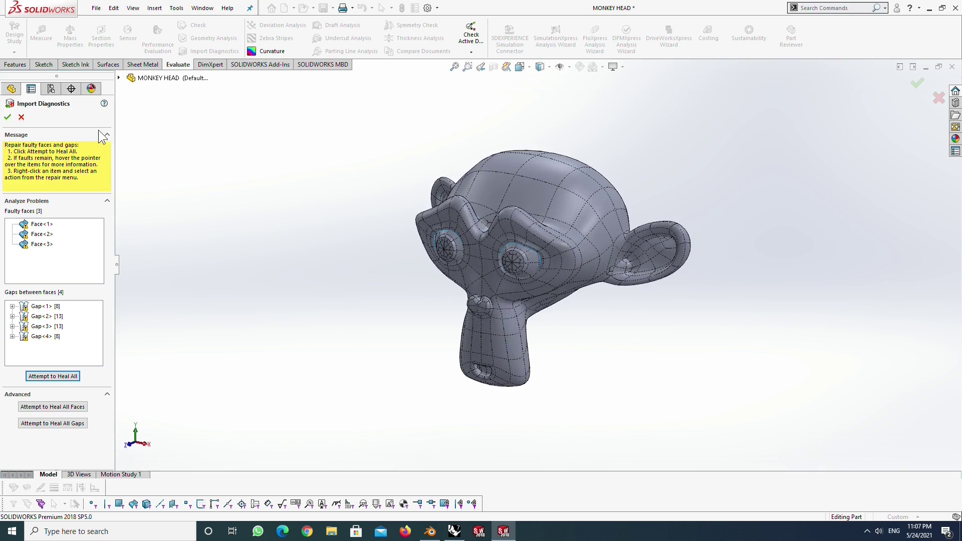
Accept the Import Diagnostics for the monkey head and apply the Plain White scene.
click(7, 117)
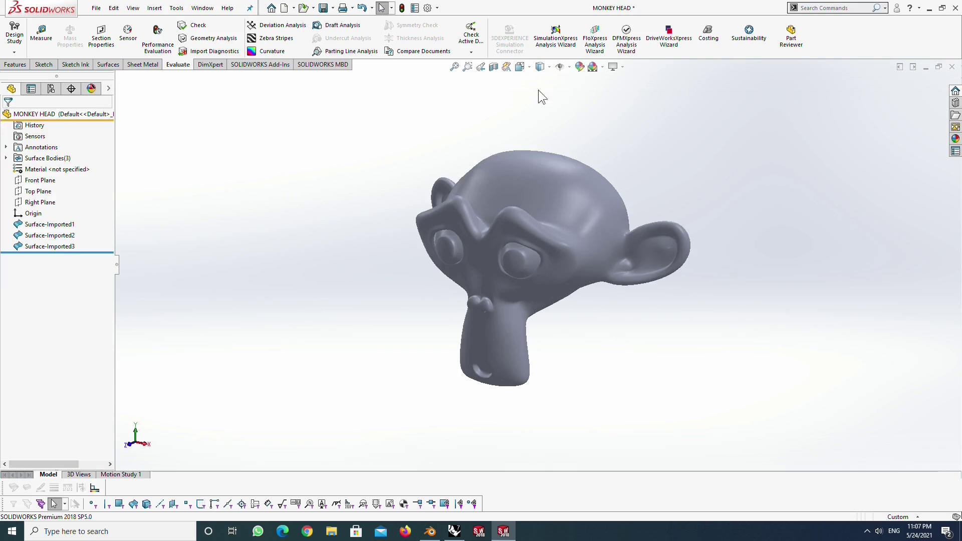
click(549, 67)
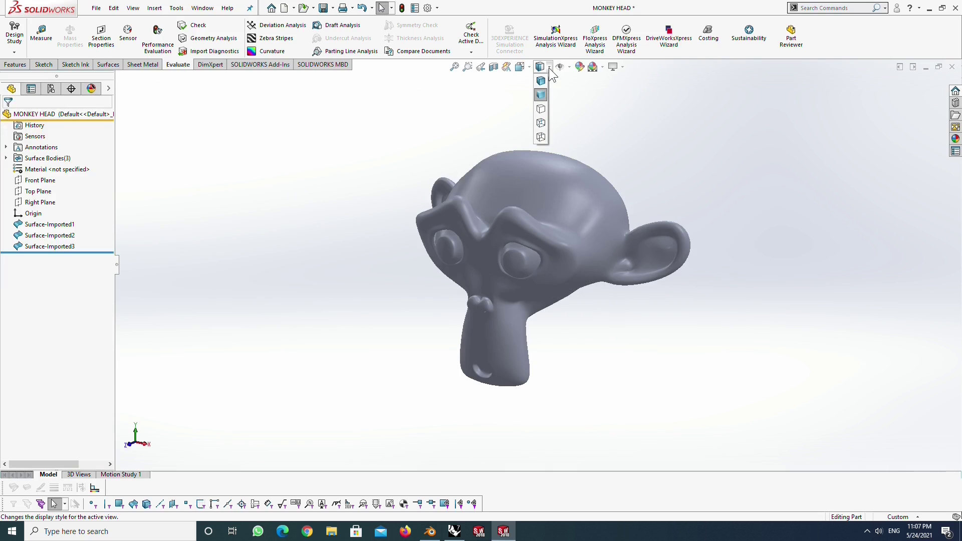
click(604, 69)
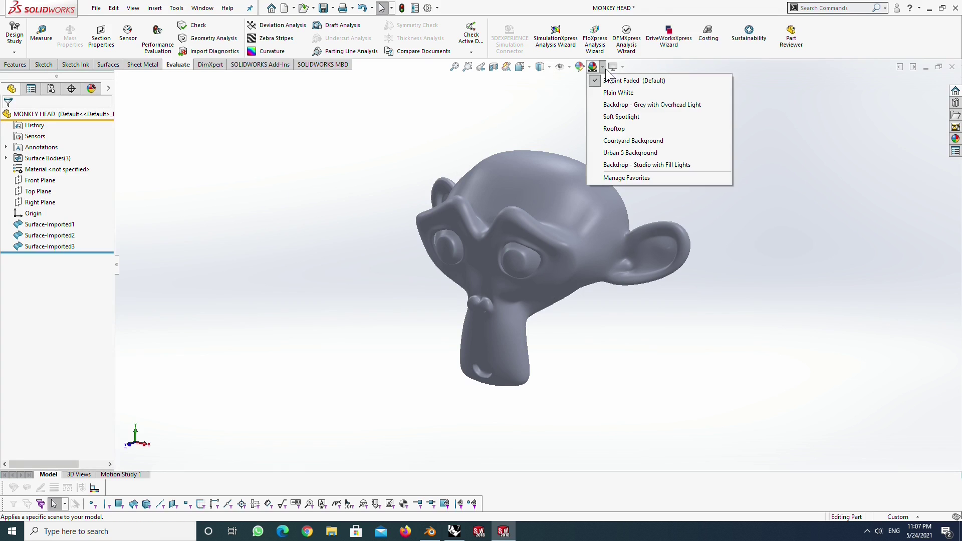
middle_drag(603, 262, 583, 296)
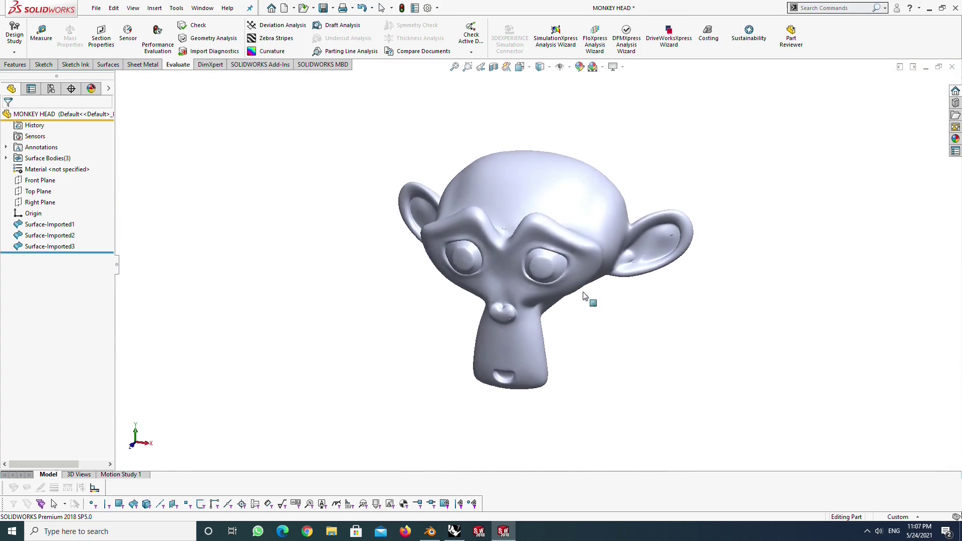
Examine the imported surfaces up close around the eyes, nose and brow for small defects.
scroll(583, 296, down, 8)
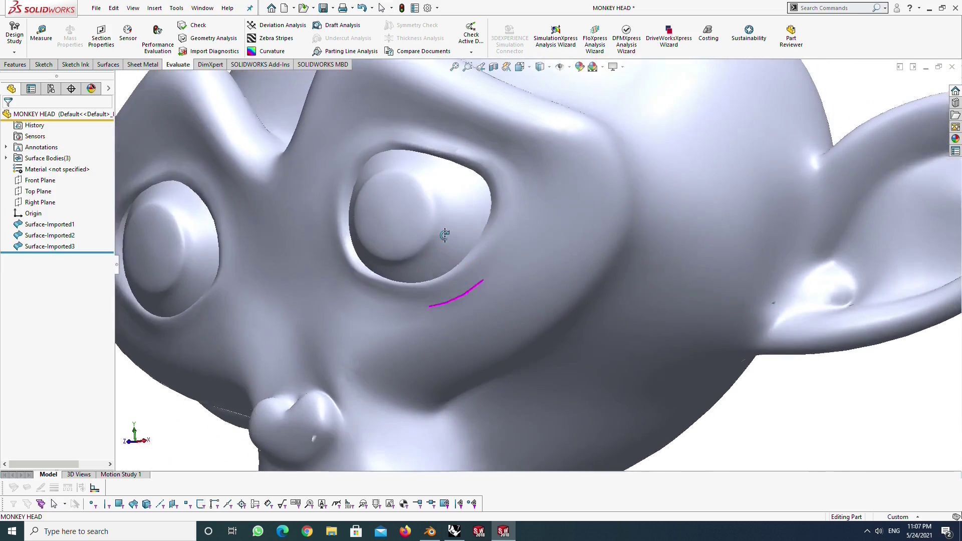
scroll(444, 384, up, 5)
scroll(428, 338, down, 8)
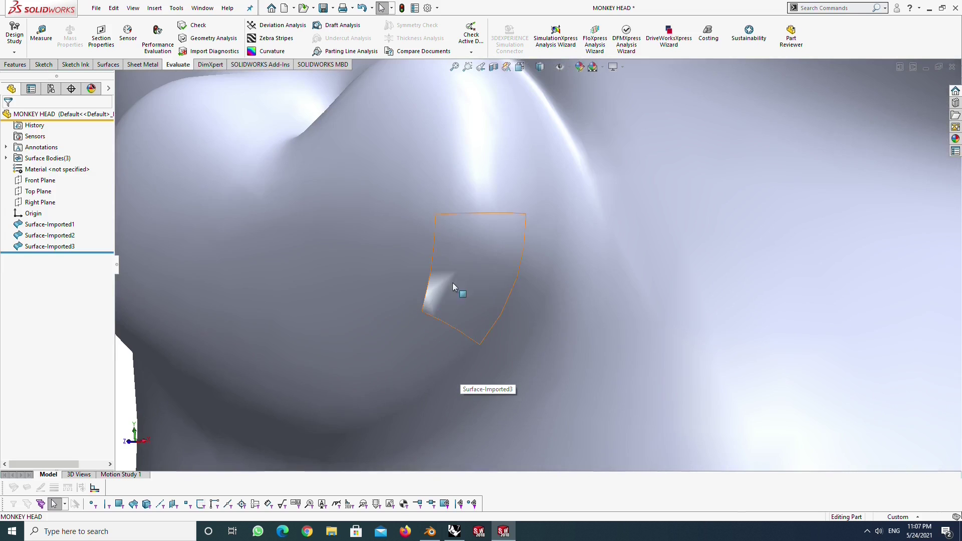
scroll(533, 124, up, 10)
scroll(505, 223, down, 4)
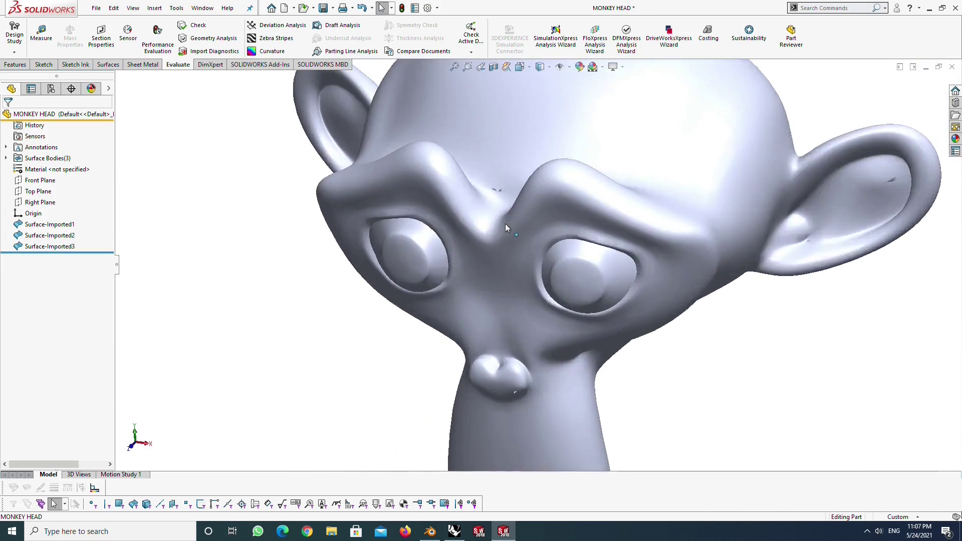
scroll(505, 224, down, 6)
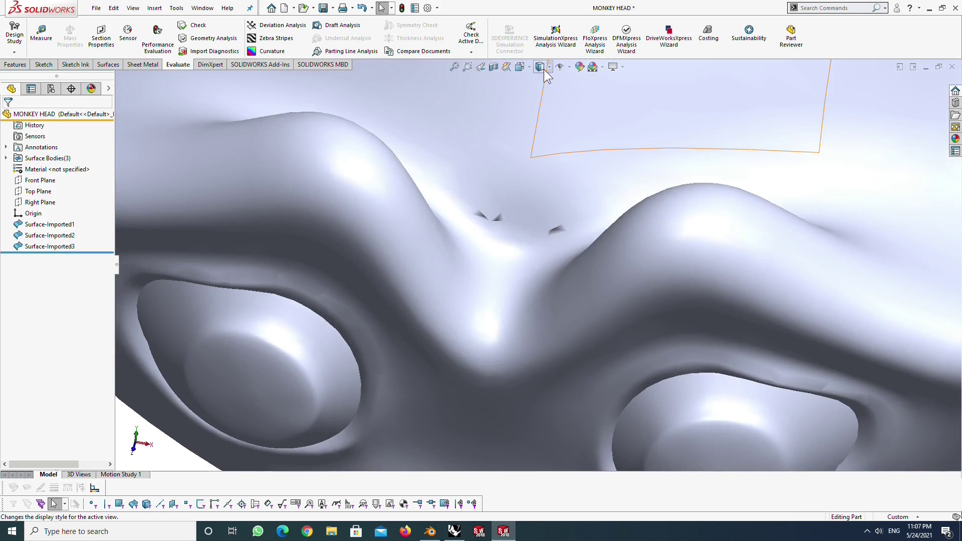
Display the monkey head shaded with edges and open the system options.
click(550, 67)
click(541, 80)
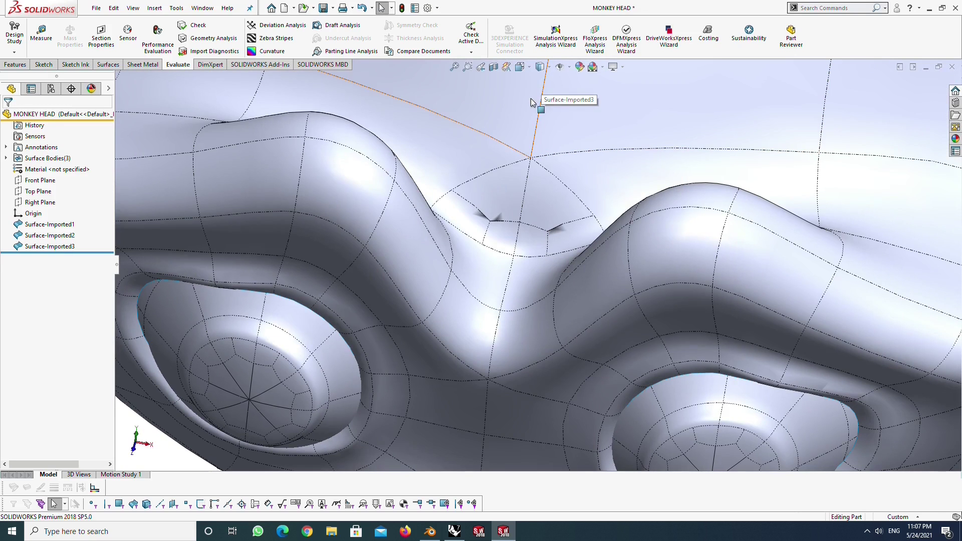
click(436, 8)
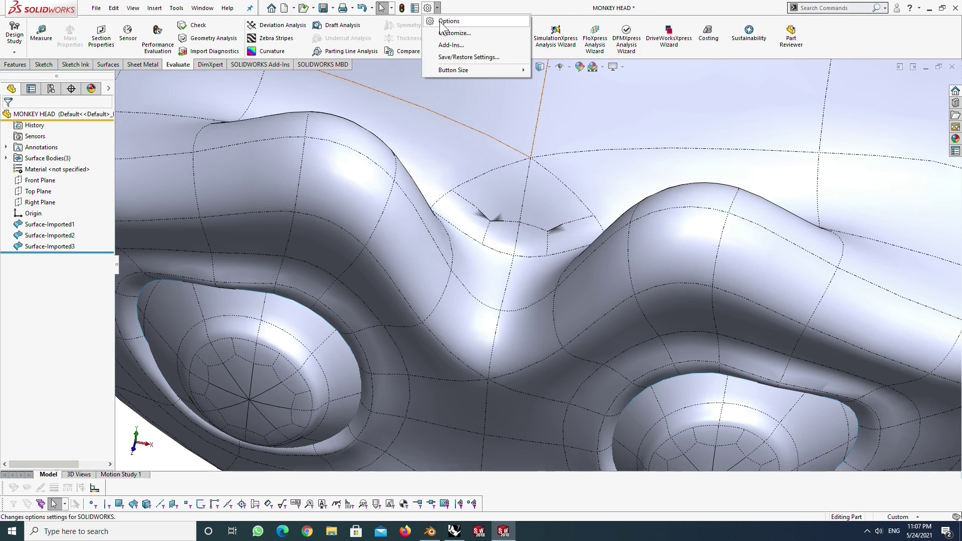
click(439, 20)
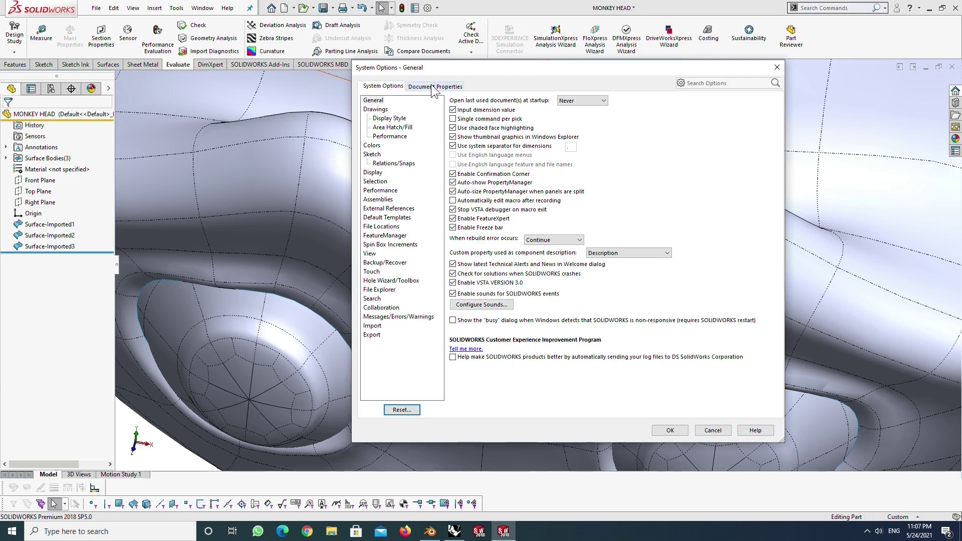
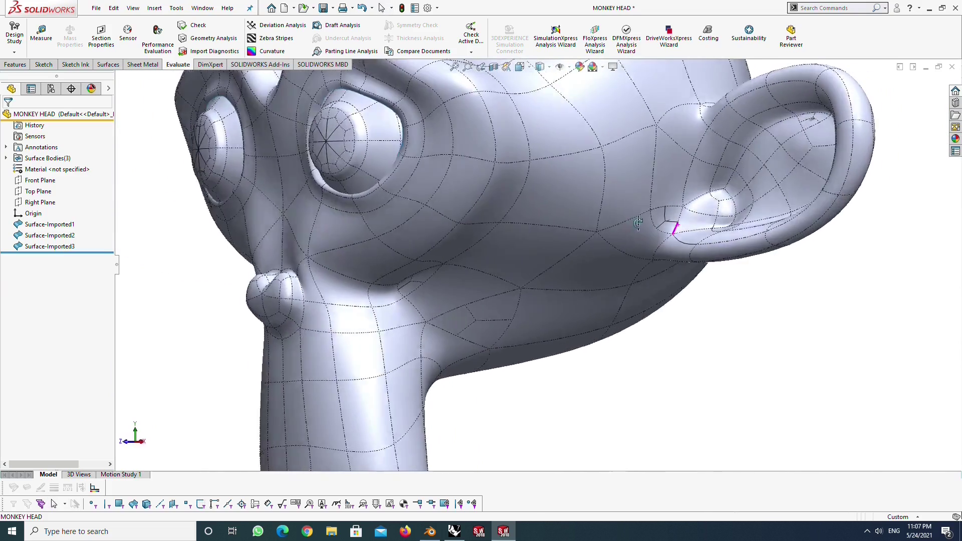
Examine the surface patch edges around the ear and over the whole head, briefly selecting Surface-Imported3.
mouse_move(672, 224)
middle_down()
mouse_move(674, 294)
mouse_move(690, 281)
mouse_move(605, 275)
mouse_move(582, 248)
mouse_move(687, 221)
middle_up()
scroll(681, 166, up, 1)
scroll(653, 162, down, 3)
middle_drag(653, 163, 622, 158)
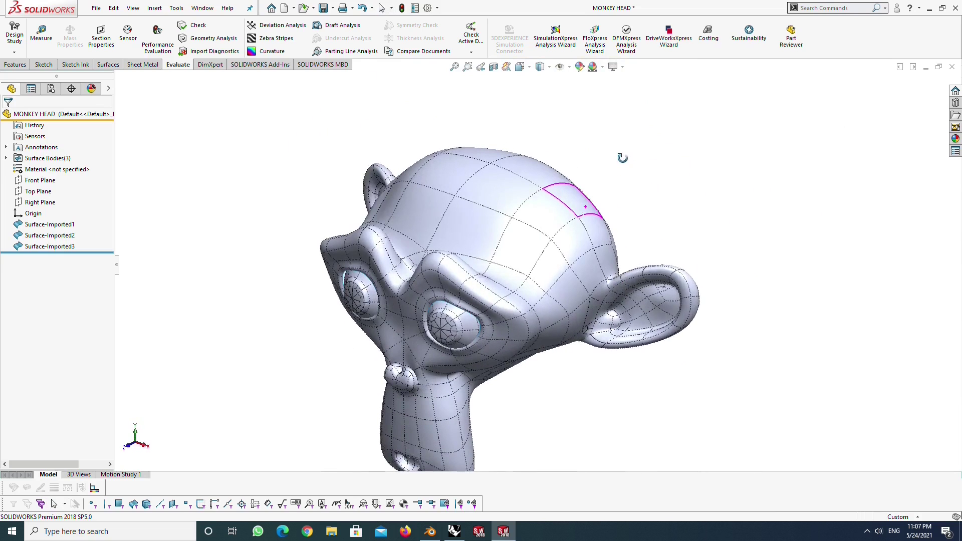
click(56, 246)
click(263, 198)
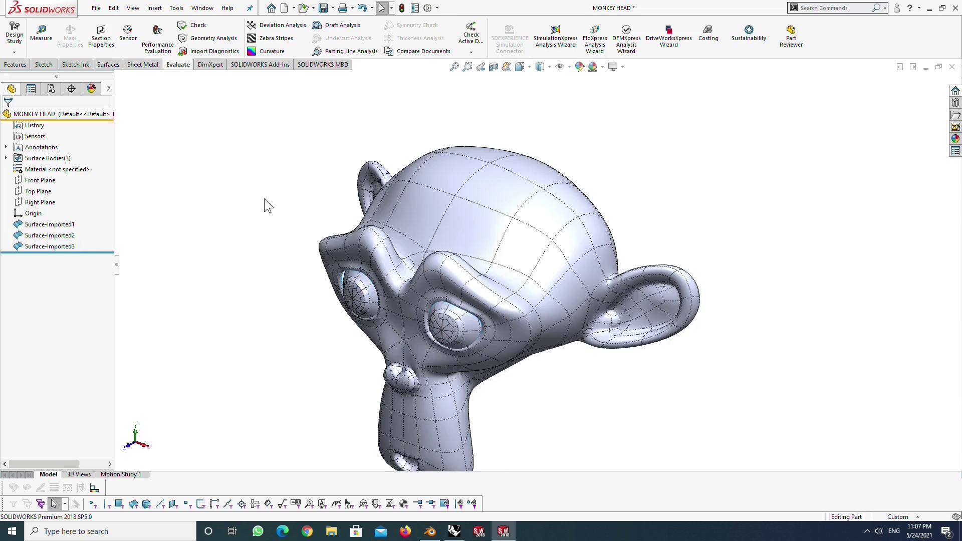
Display the monkey head shaded without edges and turn on Zebra Stripes.
click(530, 67)
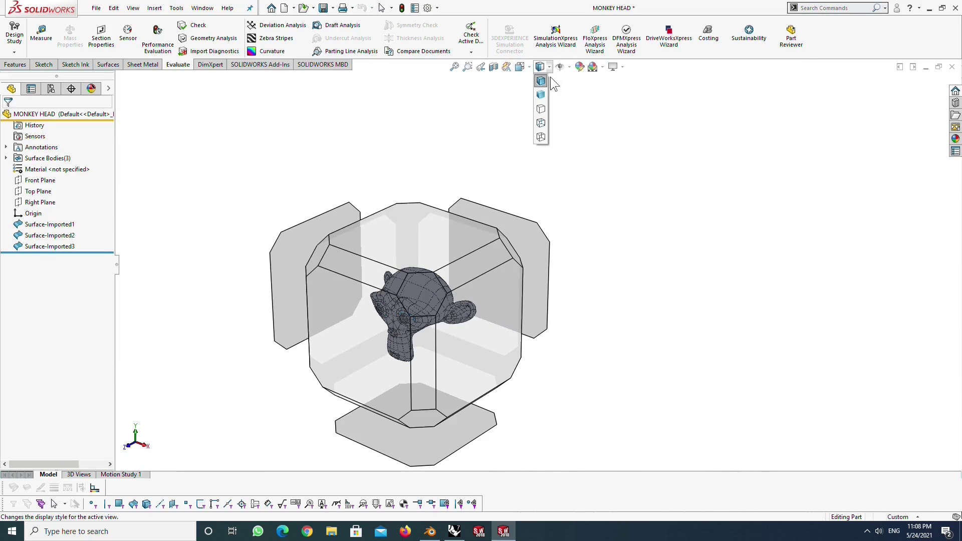
click(542, 95)
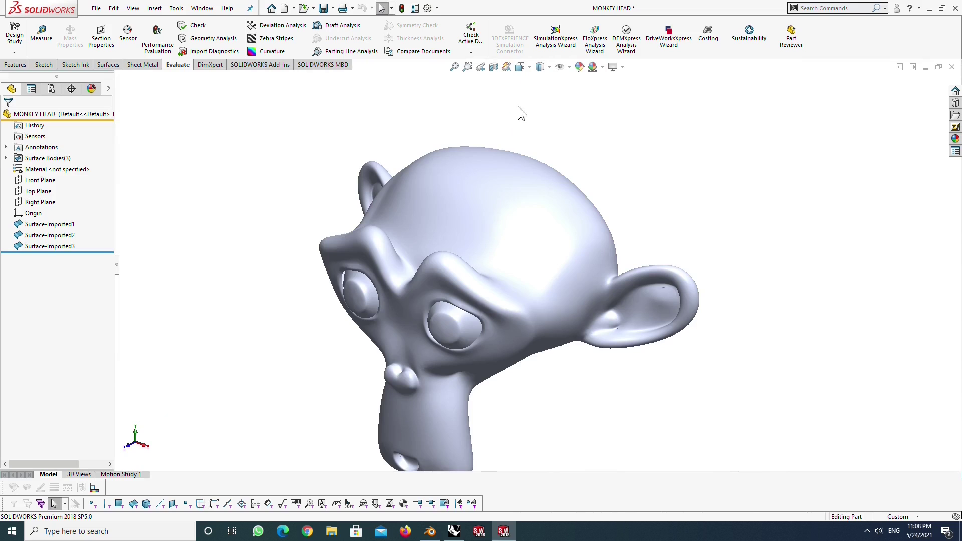
click(263, 41)
key(Return)
Examine the zebra stripe flow across the face, eyes, ear and cheek to judge surface continuity.
middle_drag(238, 121, 616, 354)
scroll(543, 205, up, 5)
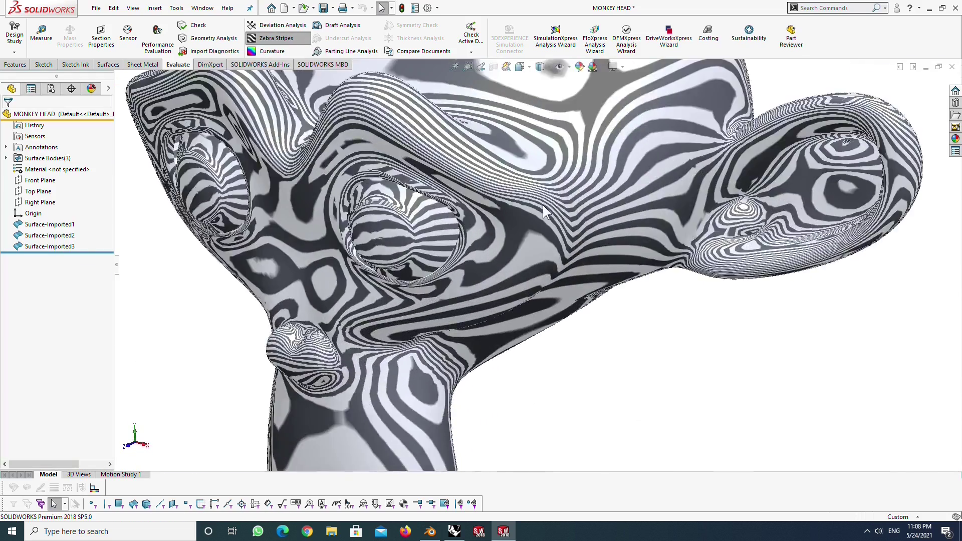
middle_drag(508, 198, 497, 179)
scroll(479, 160, down, 3)
scroll(629, 187, down, 3)
middle_drag(630, 187, 567, 212)
scroll(511, 185, up, 5)
scroll(631, 330, up, 3)
scroll(654, 230, down, 5)
scroll(573, 270, up, 5)
scroll(624, 211, down, 3)
scroll(567, 213, down, 5)
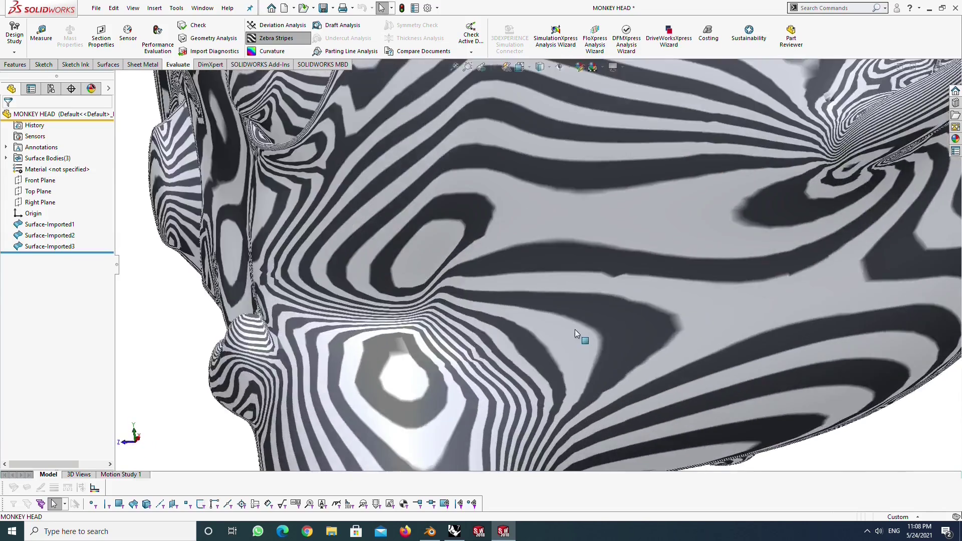
middle_drag(575, 329, 599, 296)
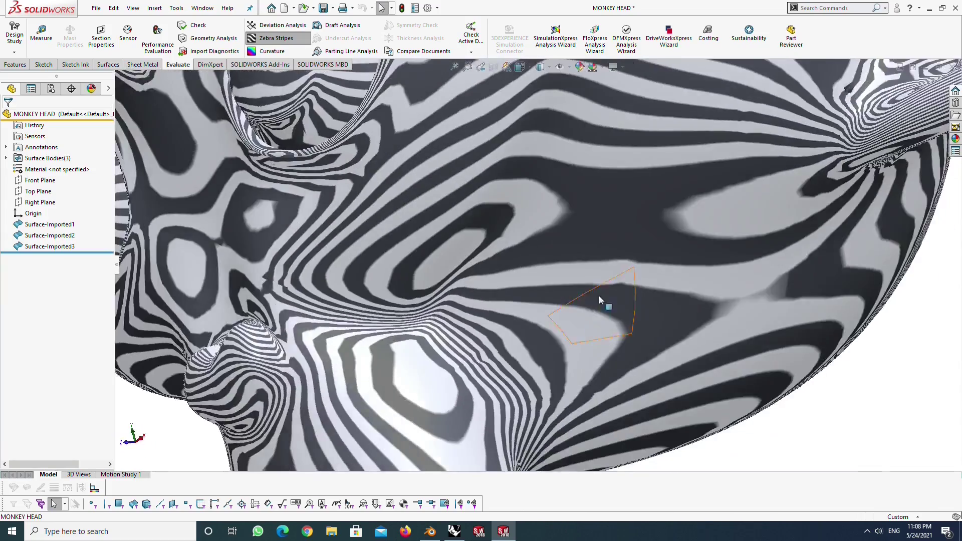
scroll(599, 295, up, 5)
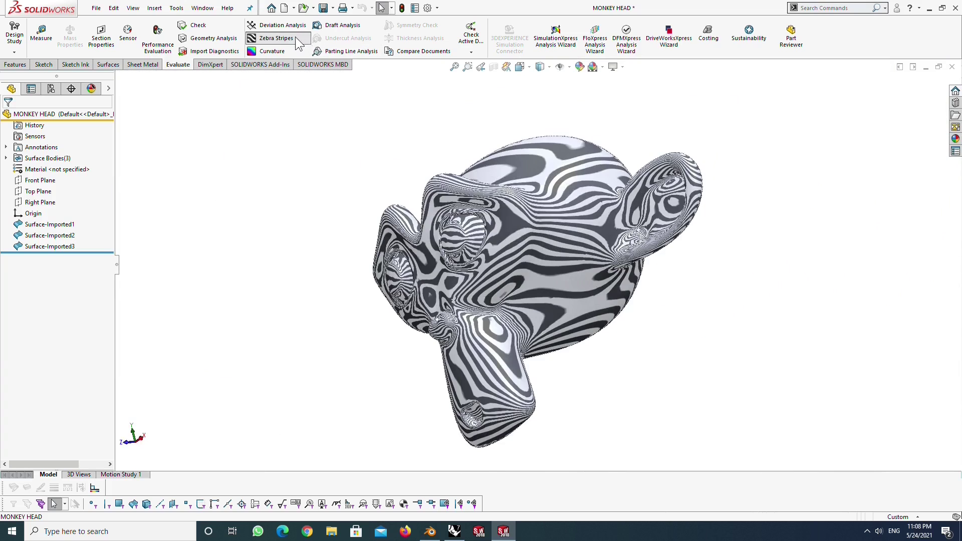
Turn off Zebra Stripes and view the plain shaded monkey head from the front and side.
click(296, 37)
scroll(597, 159, down, 5)
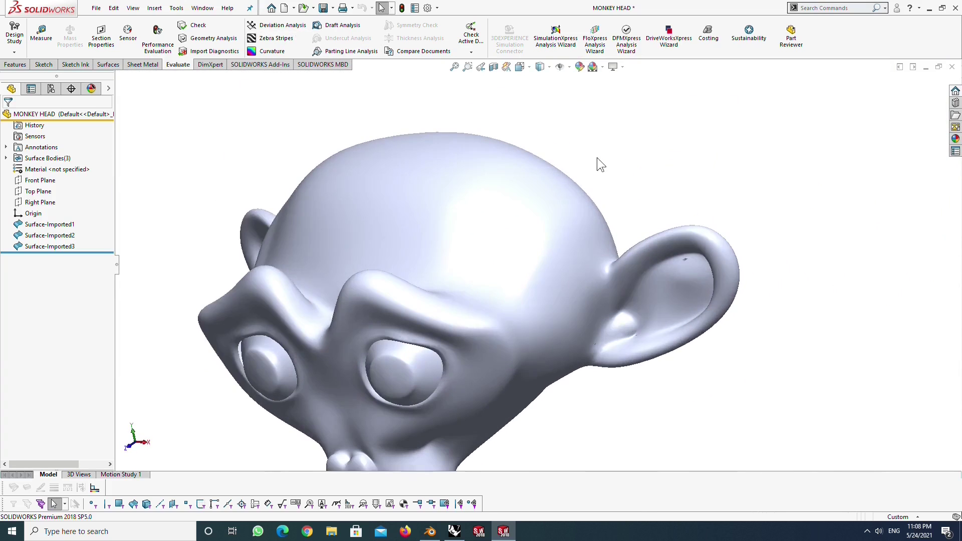
scroll(599, 159, up, 3)
middle_drag(618, 150, 620, 194)
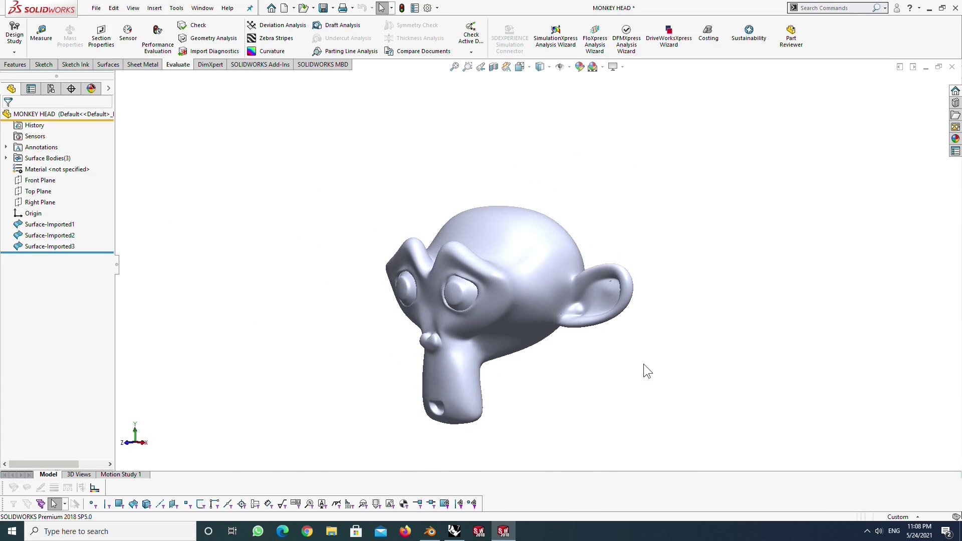
Review the monkey head shaded with edges, switch back to shaded without edges and check the eye area.
scroll(564, 342, down, 4)
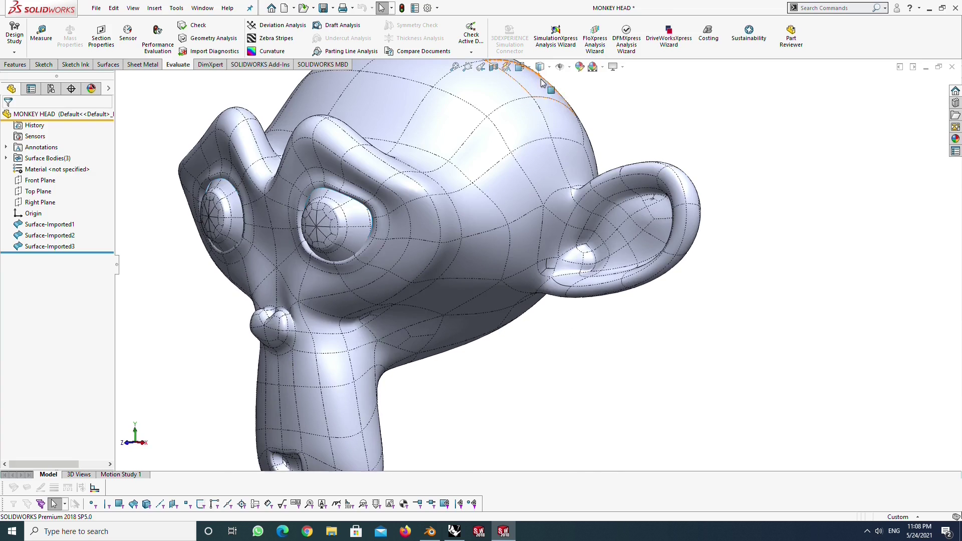
scroll(537, 159, up, 5)
middle_drag(530, 156, 533, 193)
mouse_move(542, 68)
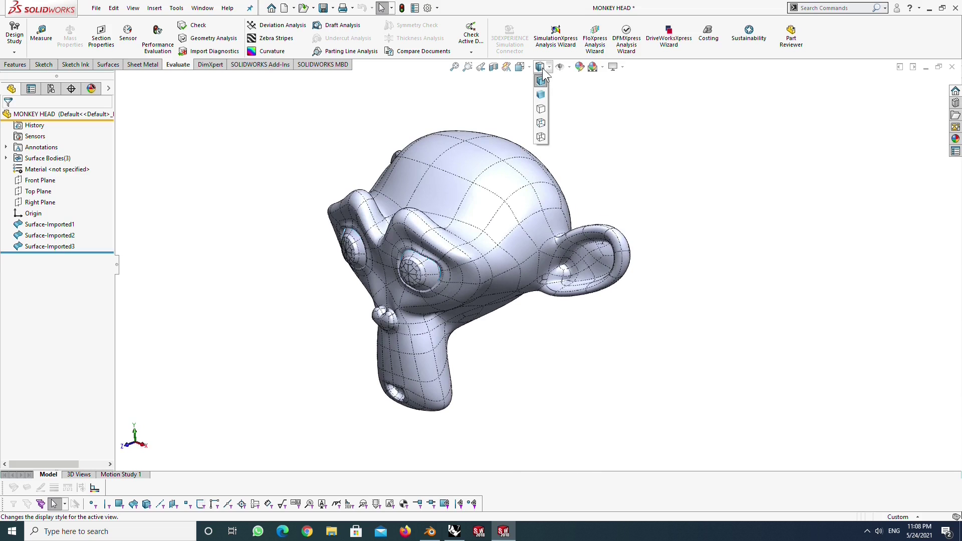
click(543, 102)
scroll(454, 238, down, 5)
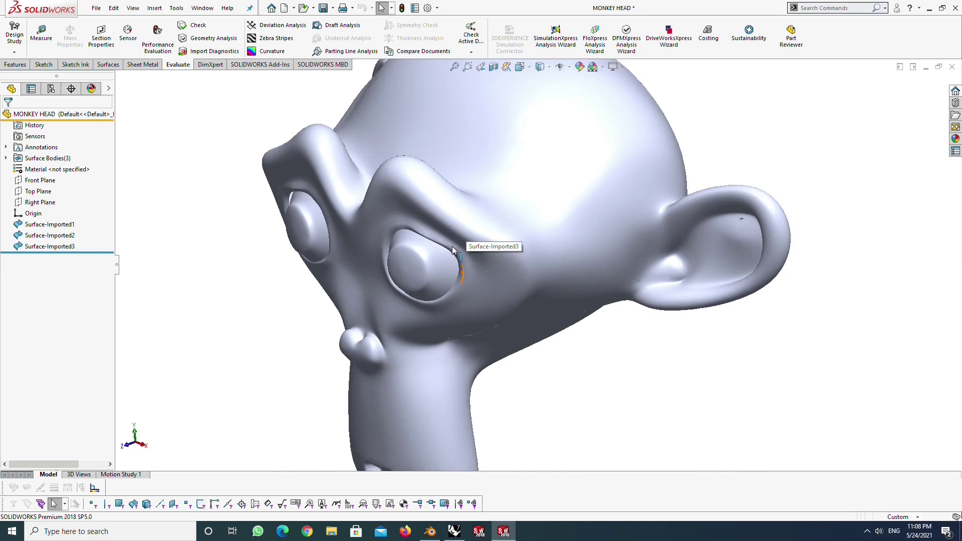
middle_drag(453, 237, 453, 216)
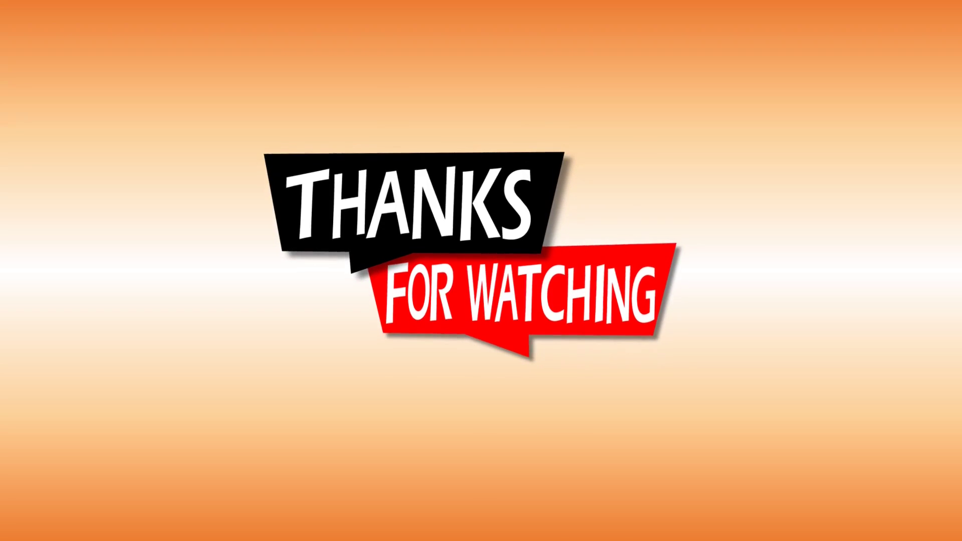